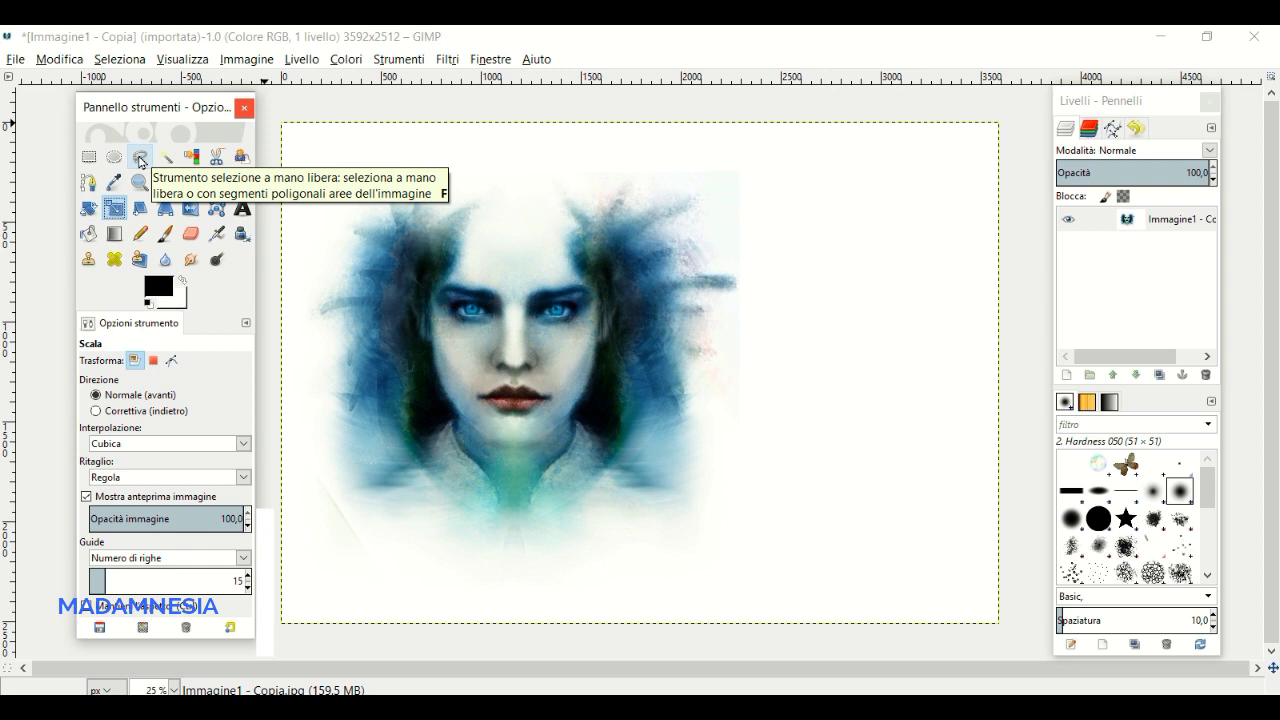
# Lasso the right half of the face and the white area to its right
pyautogui.click(140, 160)
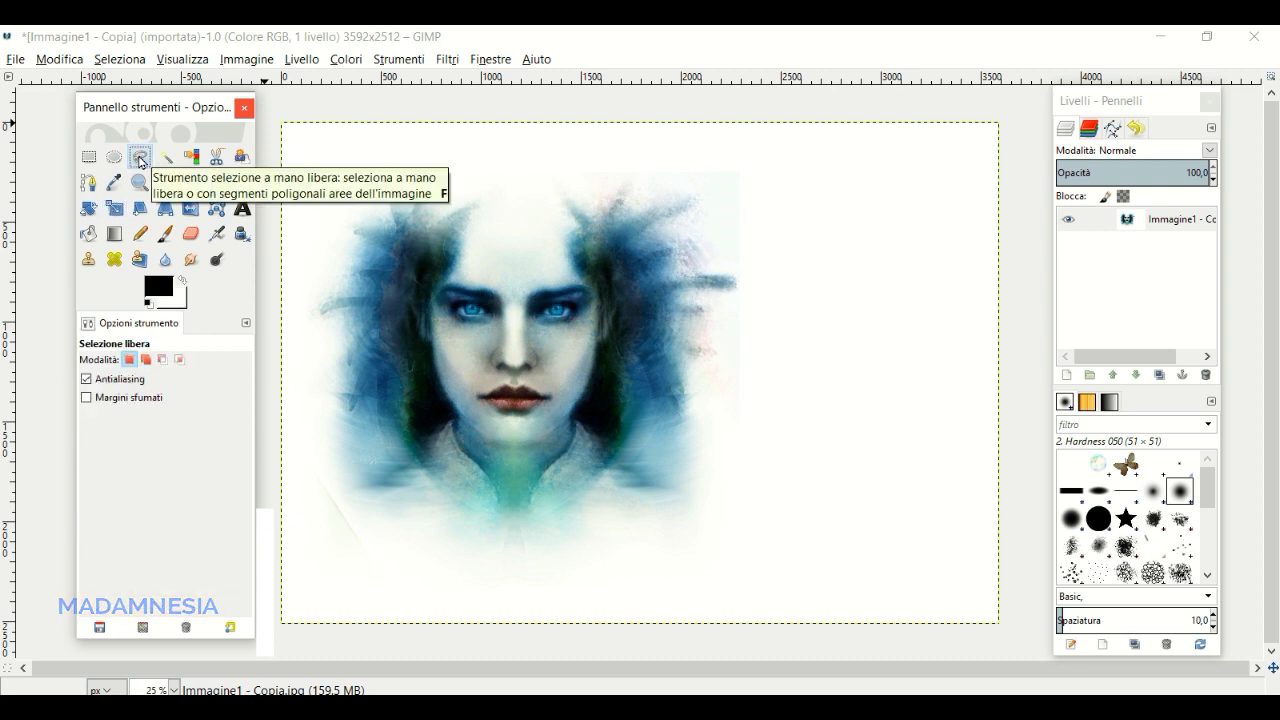
pyautogui.moveTo(718, 143); pyautogui.dragTo(516, 224)
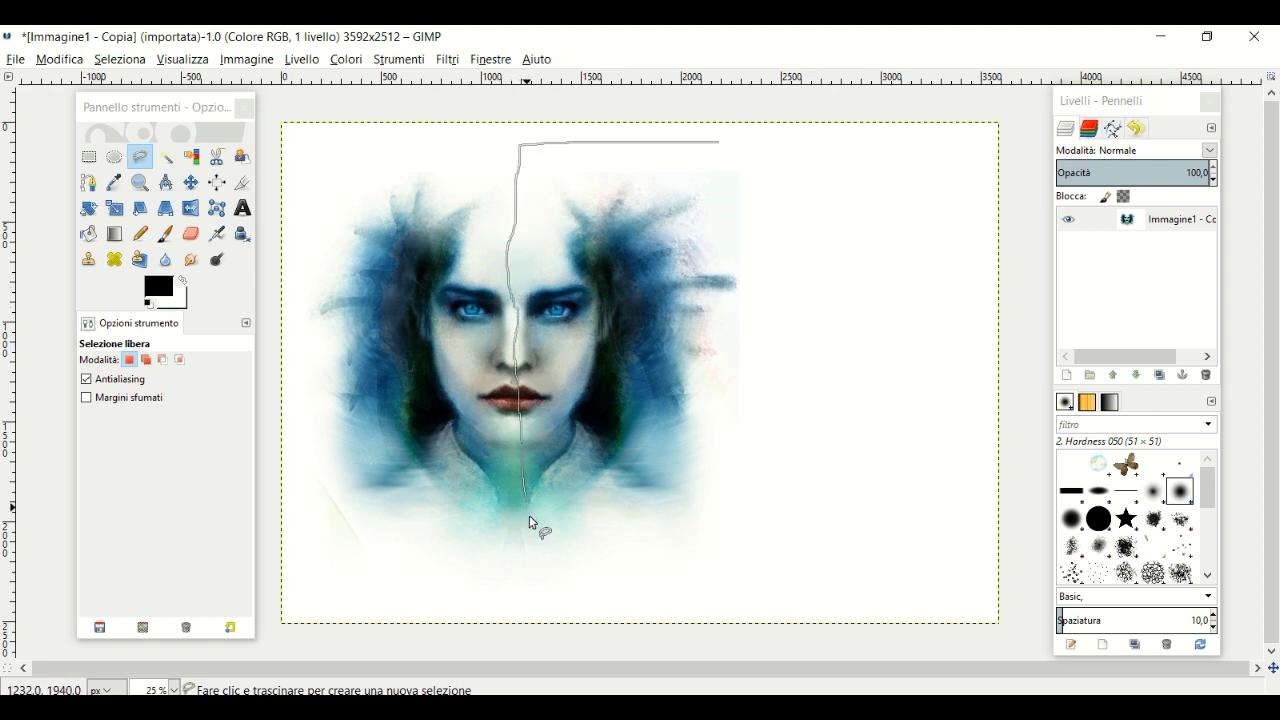
pyautogui.moveTo(770, 581); pyautogui.dragTo(751, 143)
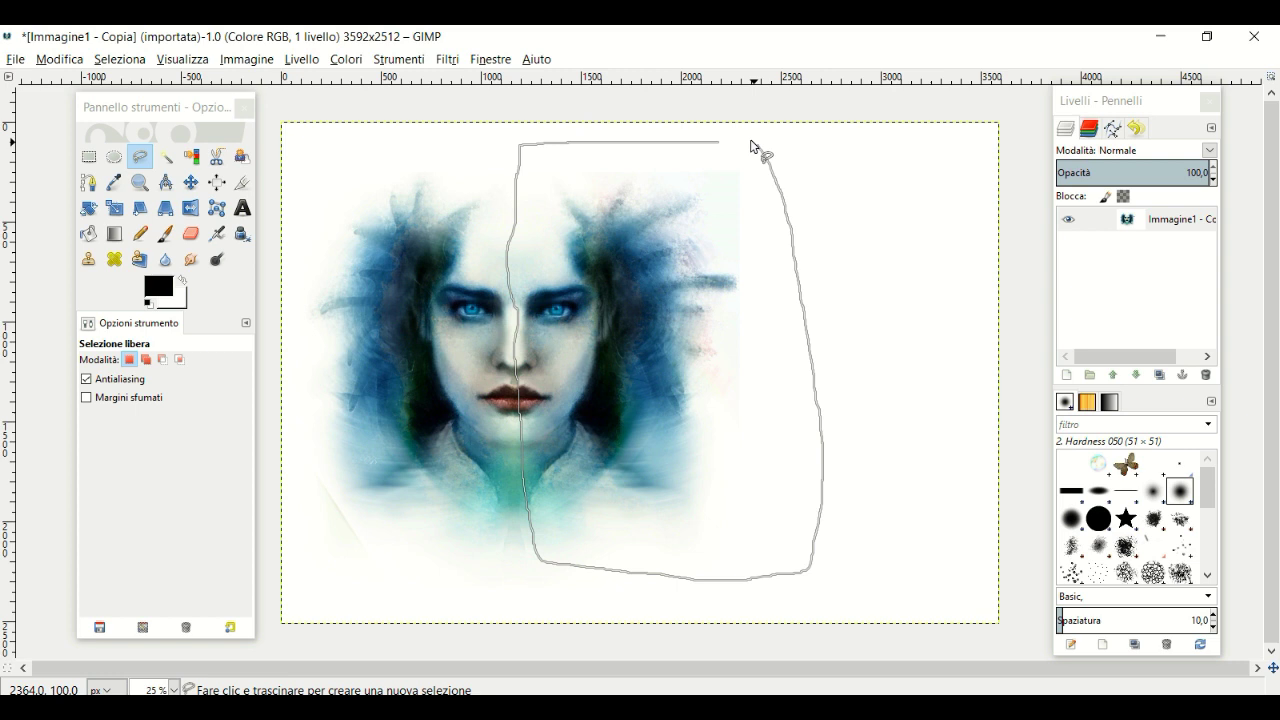
pyautogui.press('Return')
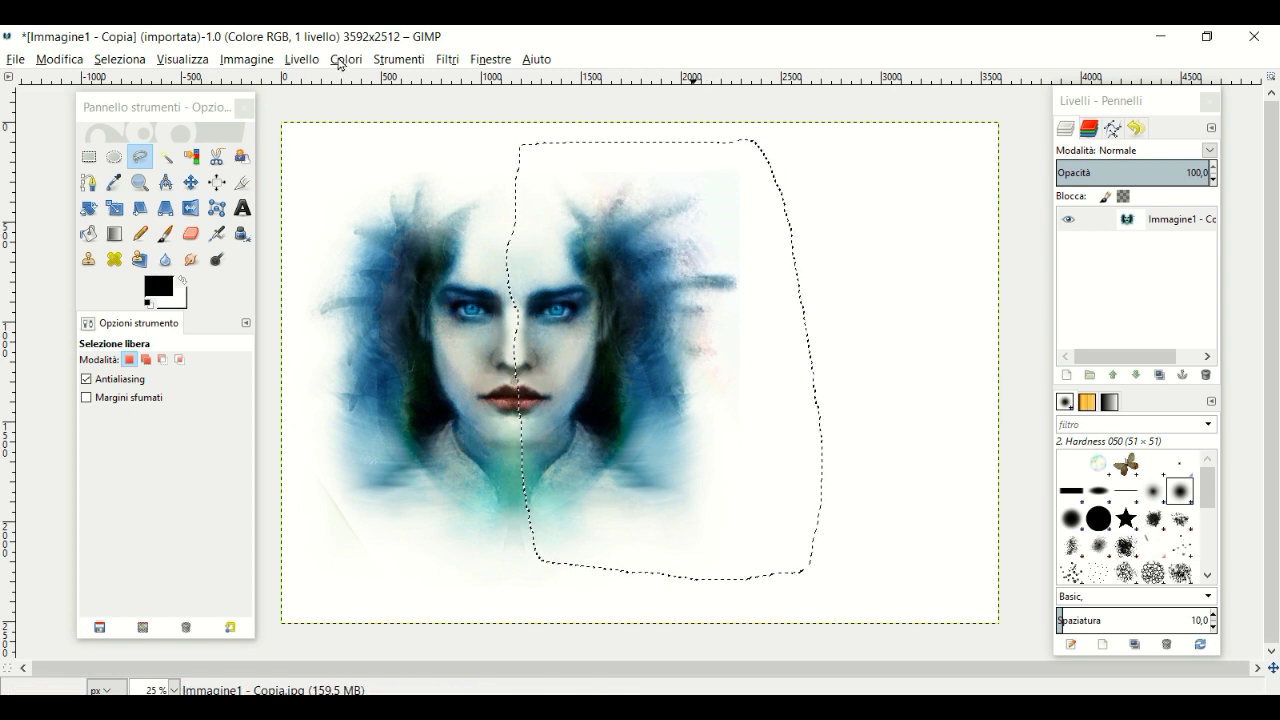
# Copy the selected right half of the face and paste it as a new layer
pyautogui.click(43, 62)
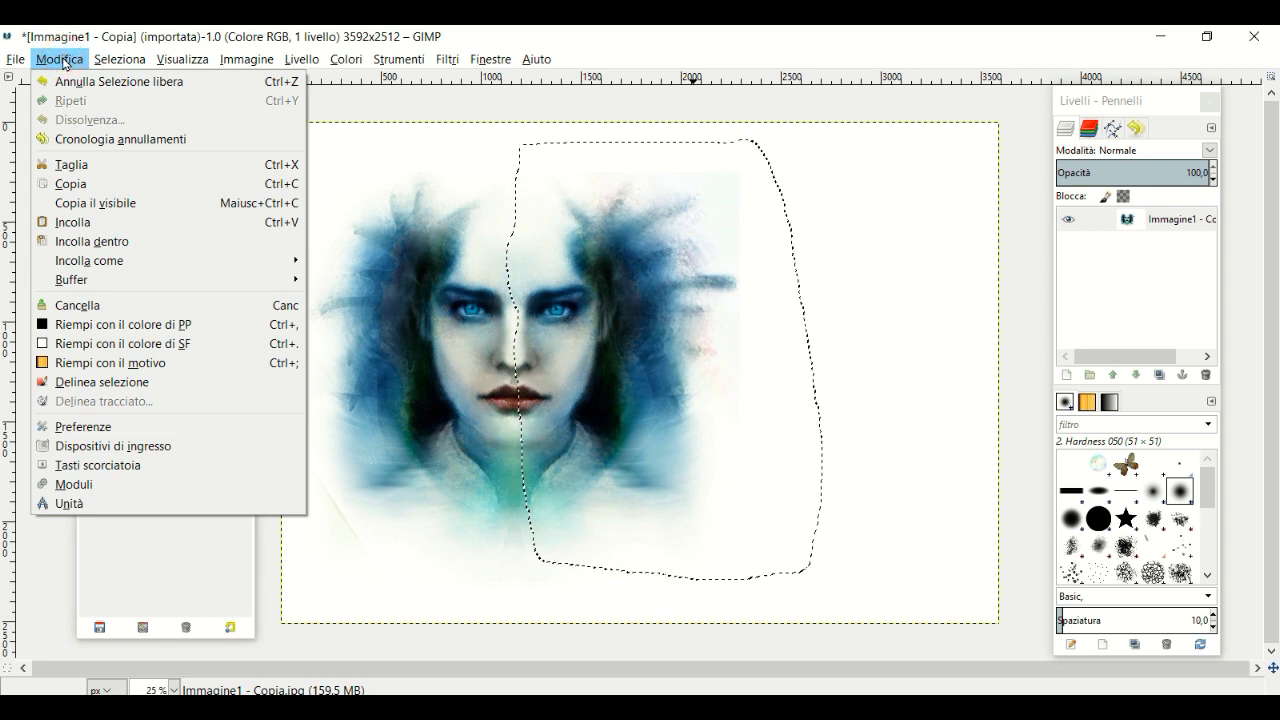
pyautogui.click(79, 186)
pyautogui.click(48, 59)
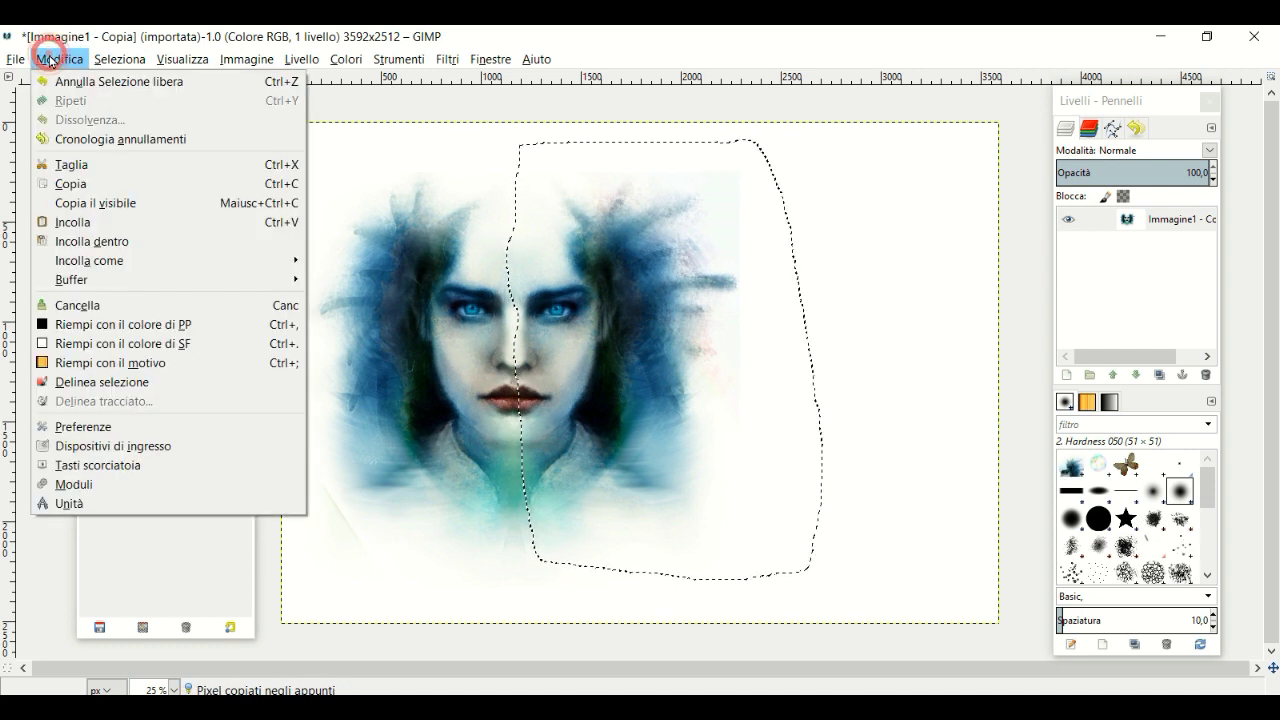
pyautogui.click(80, 222)
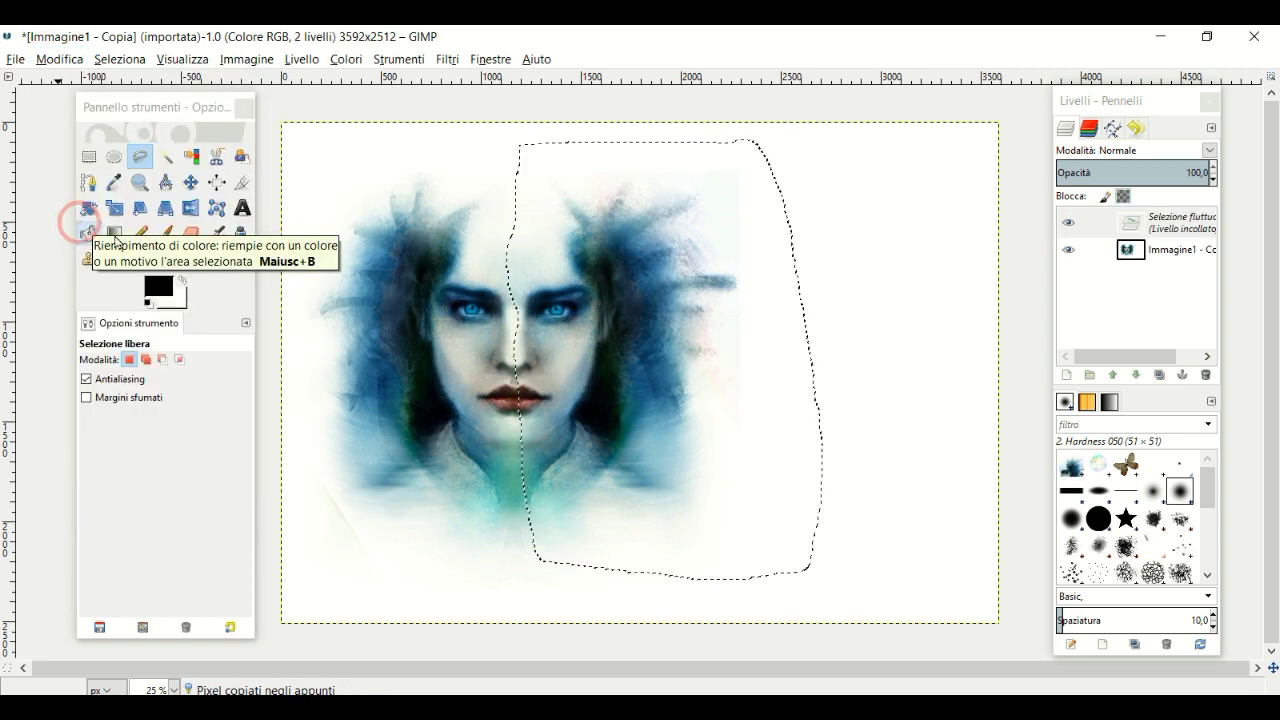
pyautogui.rightClick(1141, 225)
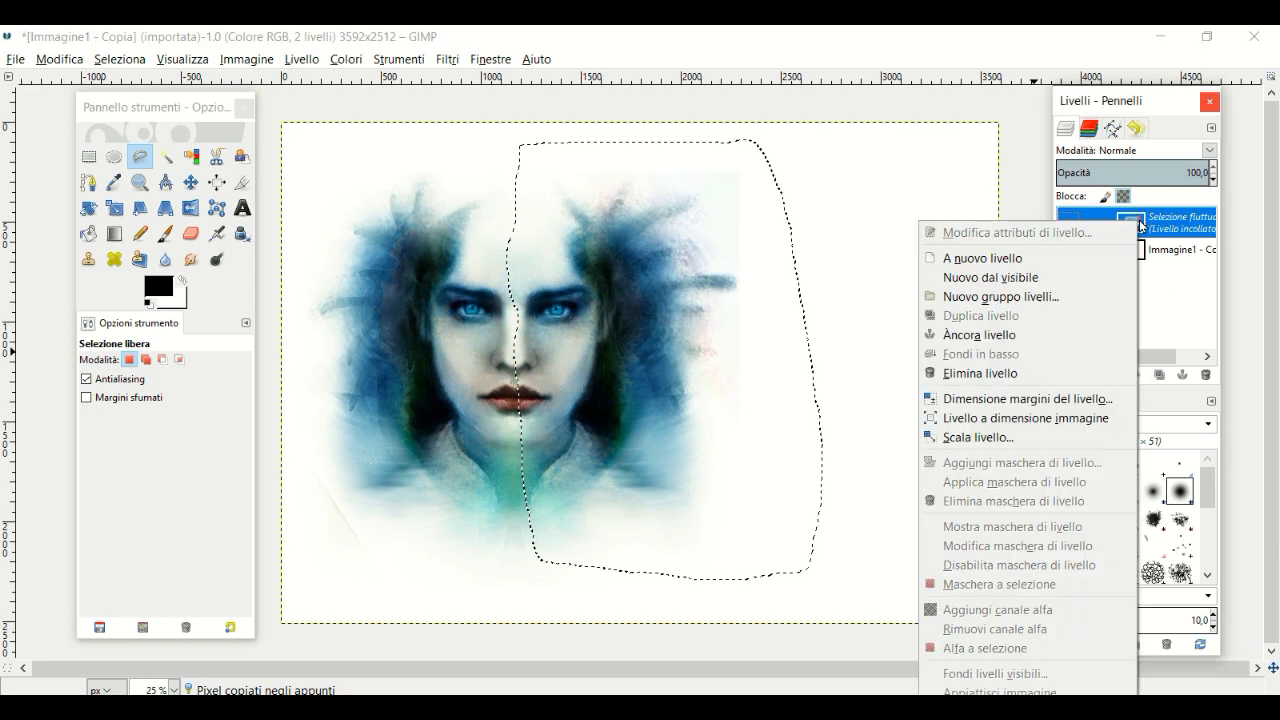
pyautogui.click(996, 262)
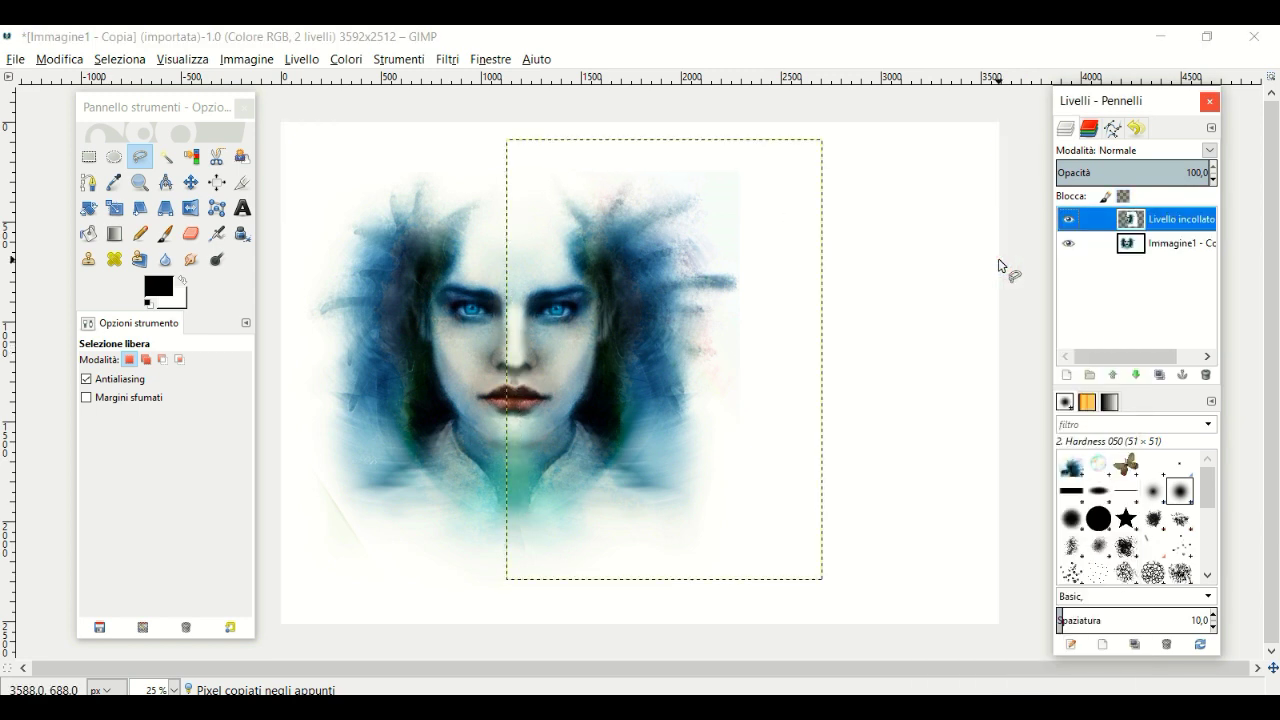
# Duplicate the original Immagine1 layer, then reselect the pasted layer
pyautogui.click(446, 60)
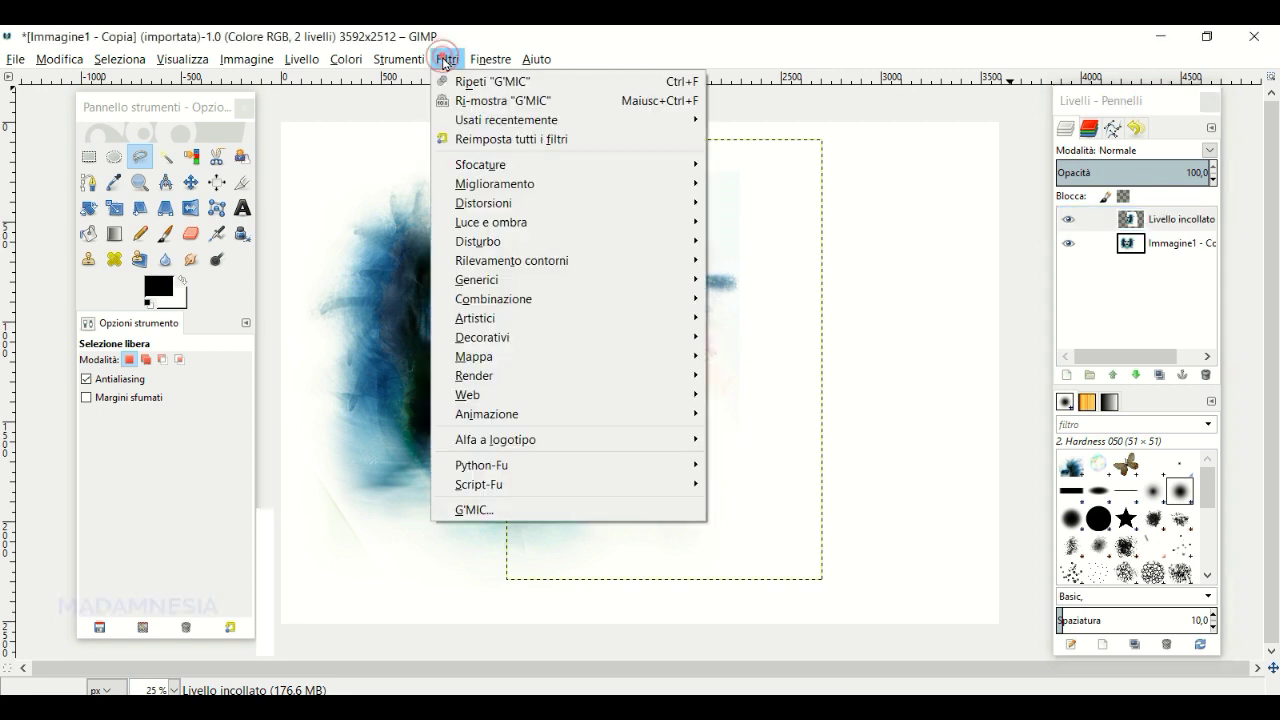
pyautogui.click(446, 60)
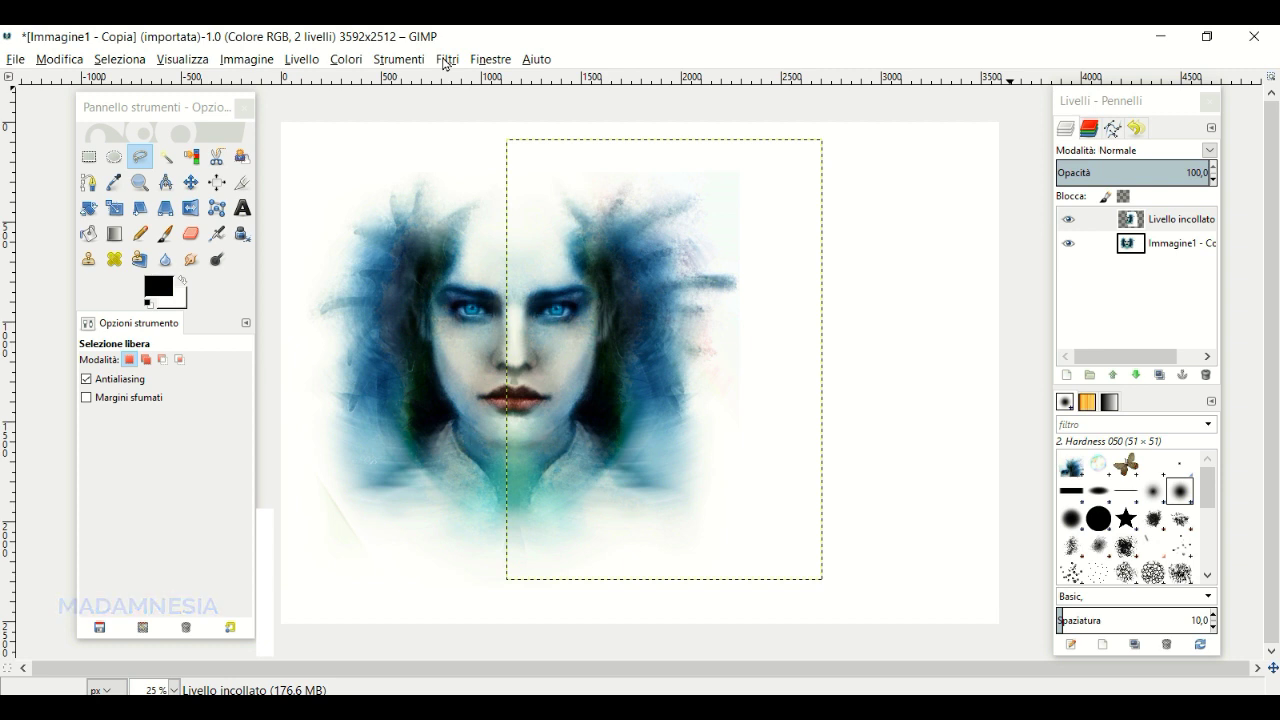
pyautogui.click(1134, 249)
pyautogui.click(1160, 375)
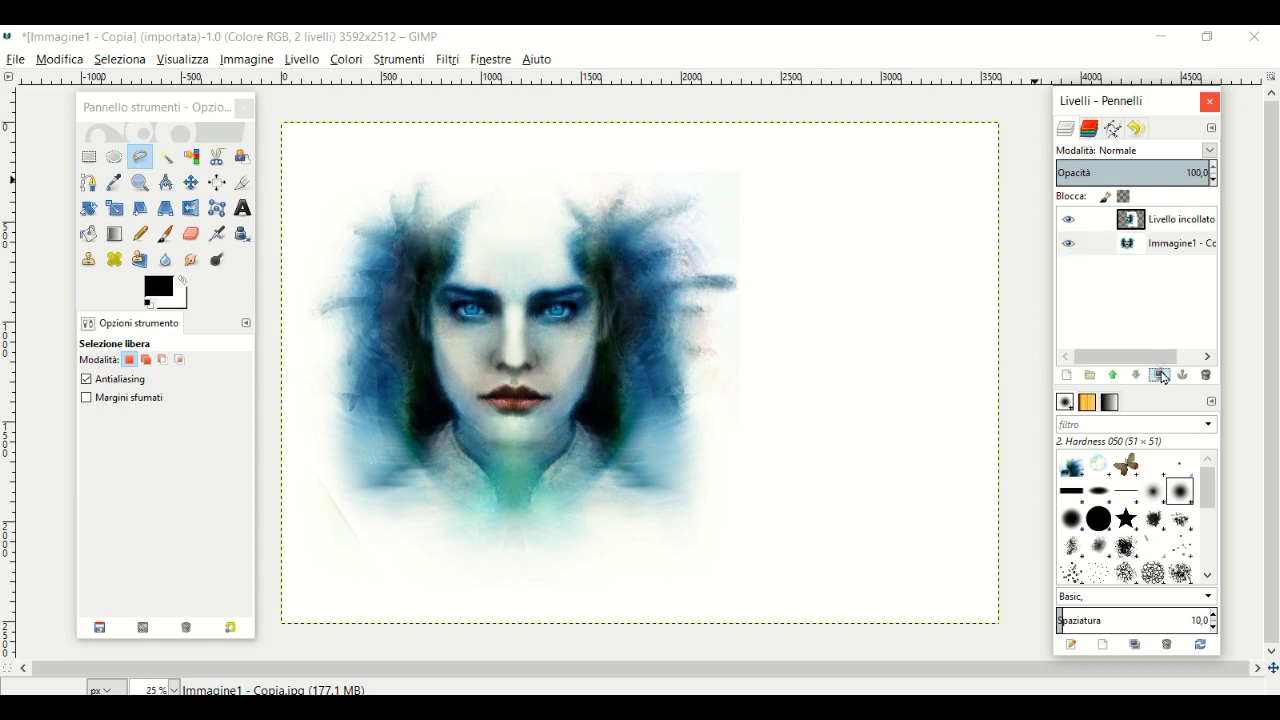
pyautogui.click(1130, 222)
pyautogui.click(452, 63)
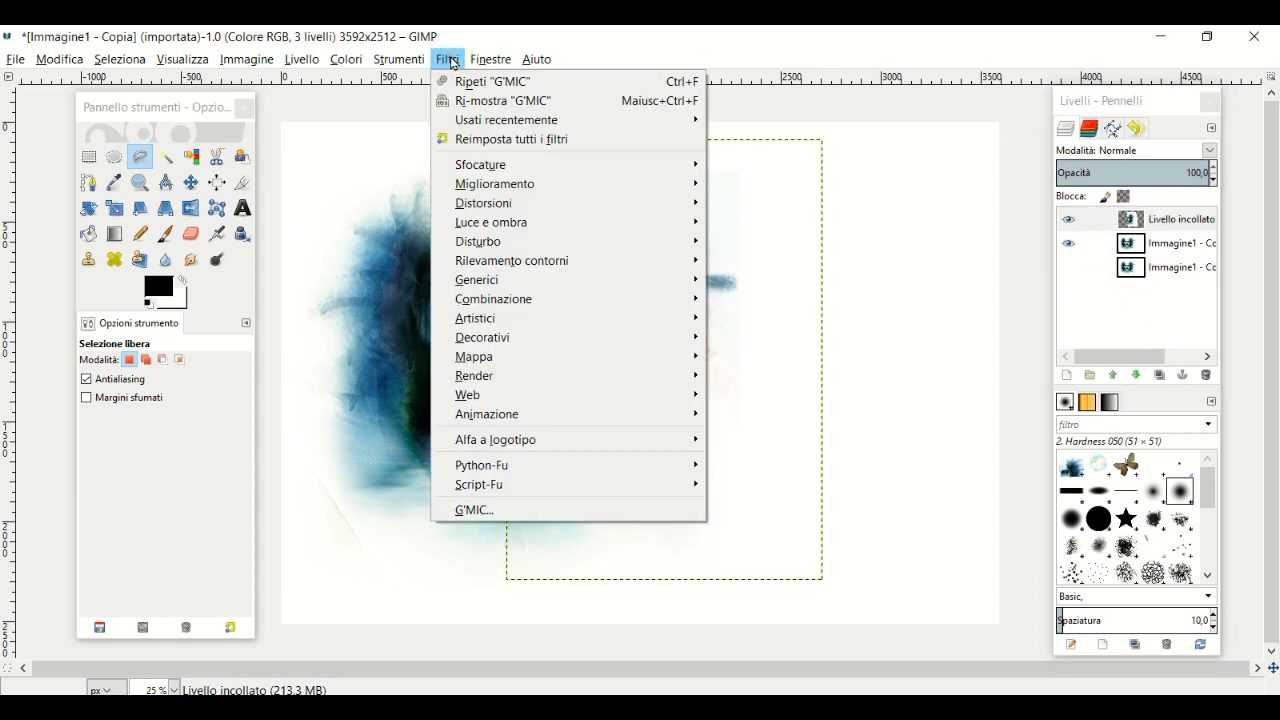
# Swirl the pasted layer with G'MIC's Deformations > Euclidean - polar at default settings
pyautogui.click(487, 512)
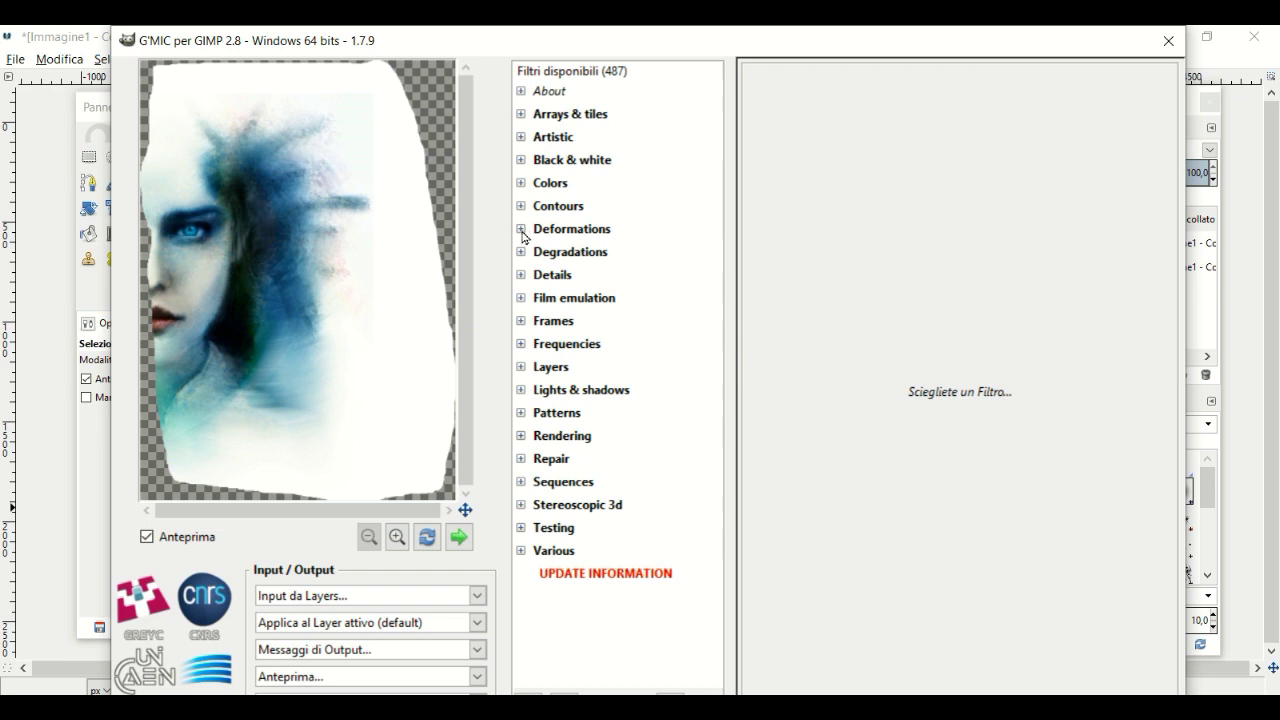
pyautogui.click(521, 229)
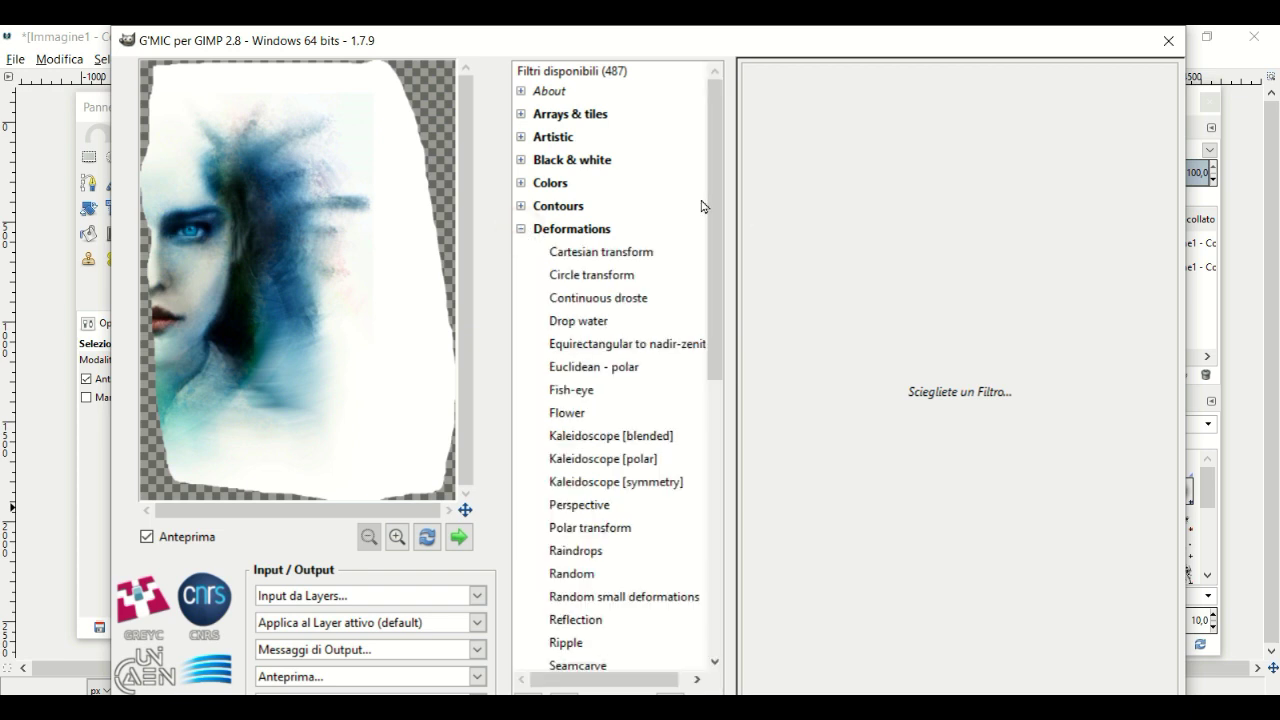
pyautogui.click(620, 372)
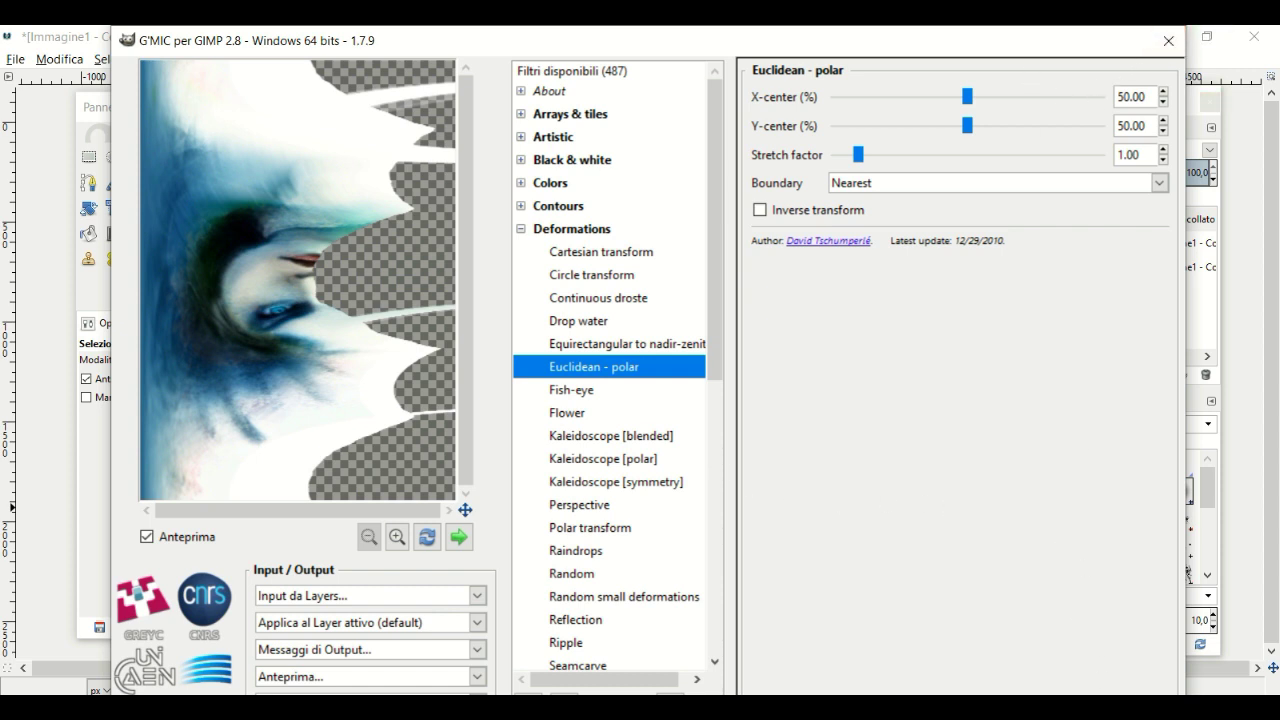
pyautogui.press('Escape')
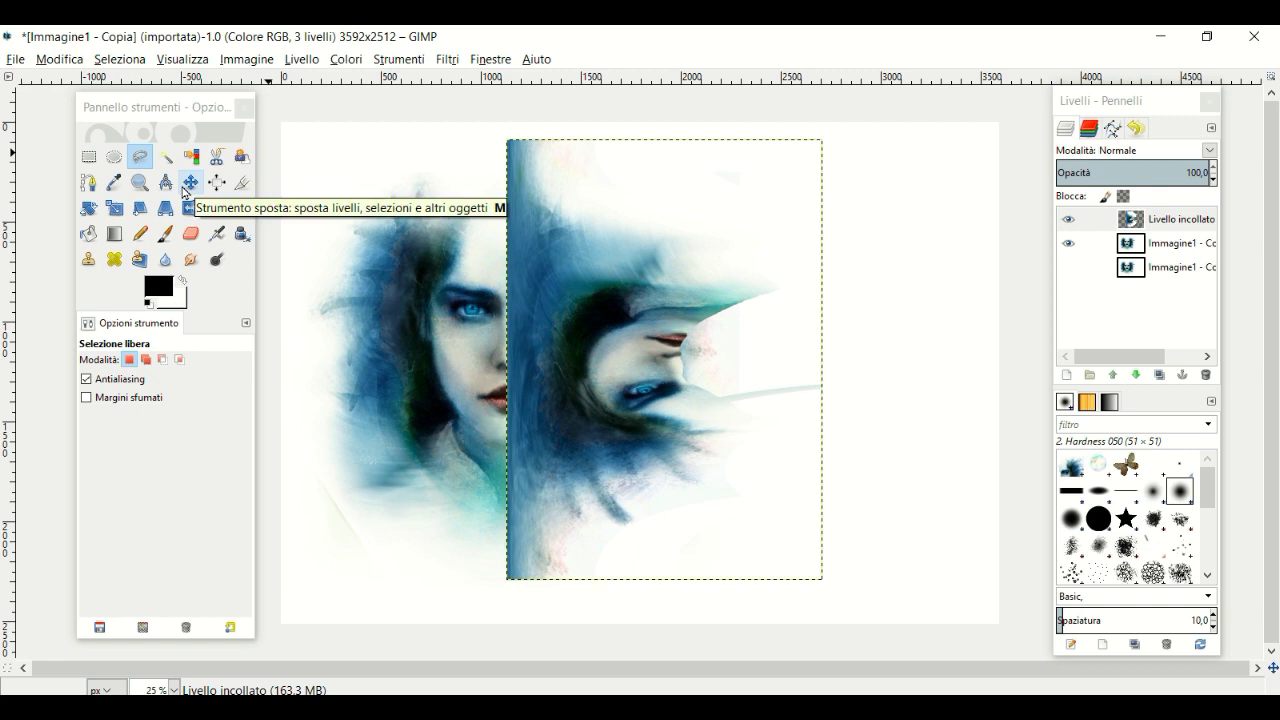
# Rotate the swirled pasted layer 180° so its face is upside down
pyautogui.click(89, 207)
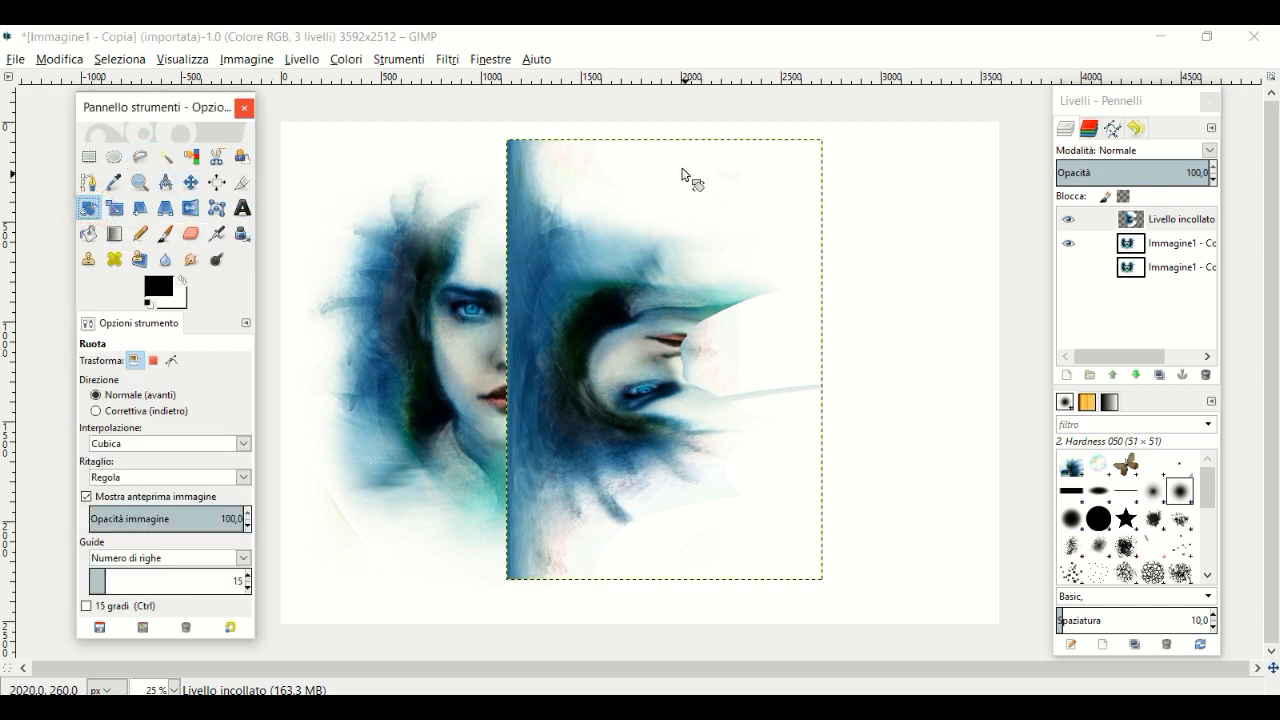
pyautogui.press('Tab')
pyautogui.moveTo(729, 189)
pyautogui.mouseDown()
pyautogui.moveTo(789, 443)
pyautogui.moveTo(714, 491)
pyautogui.moveTo(657, 469)
pyautogui.mouseUp()
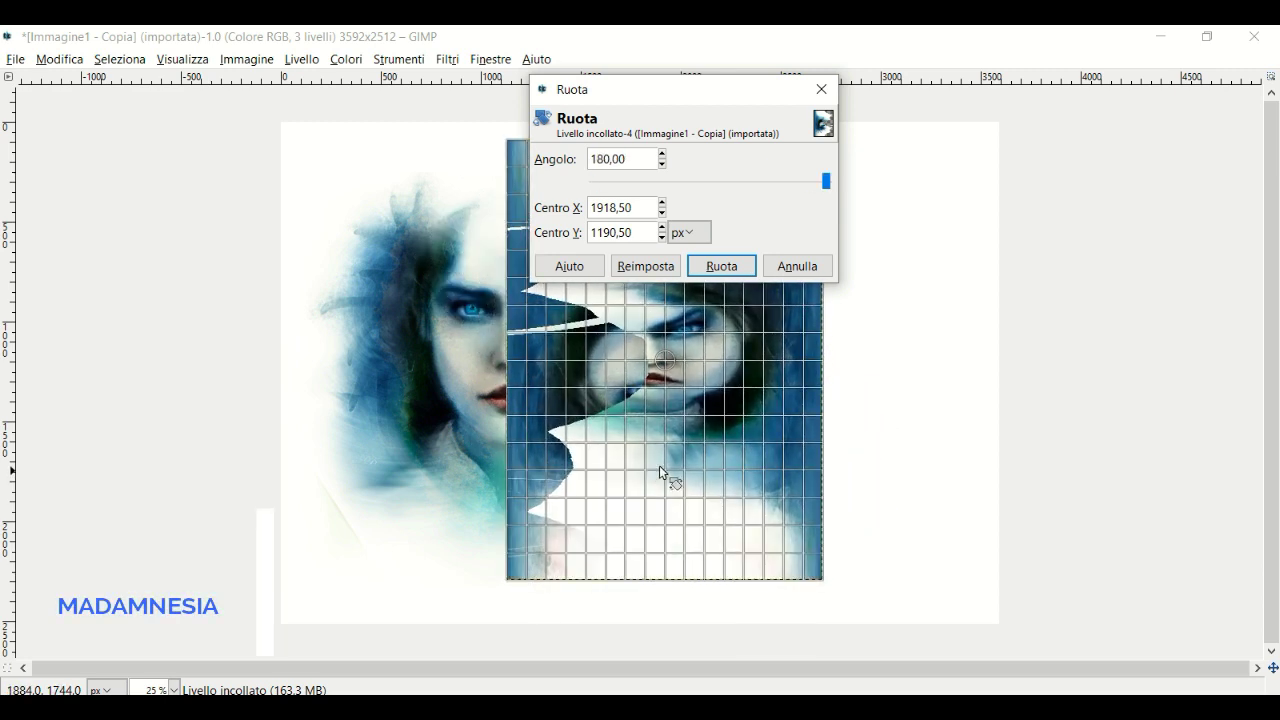
pyautogui.click(726, 273)
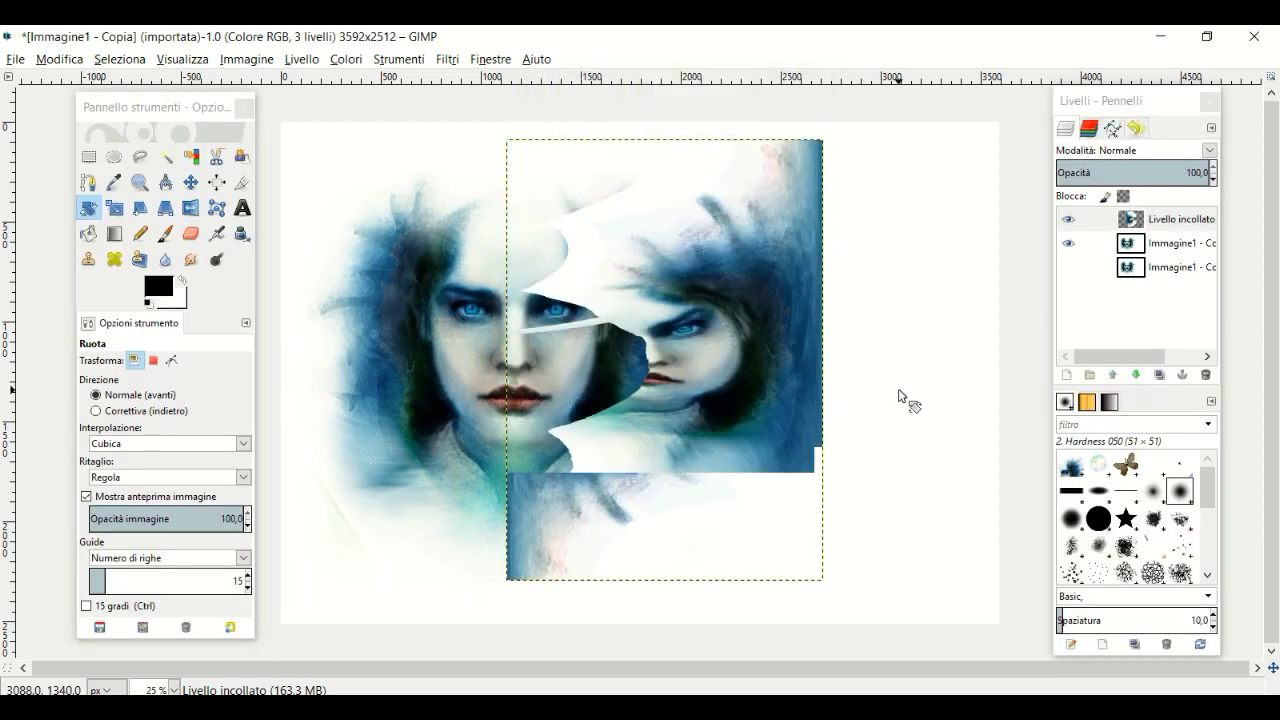
# Scale the rotated layer much taller and narrower
pyautogui.click(112, 210)
pyautogui.click(722, 446)
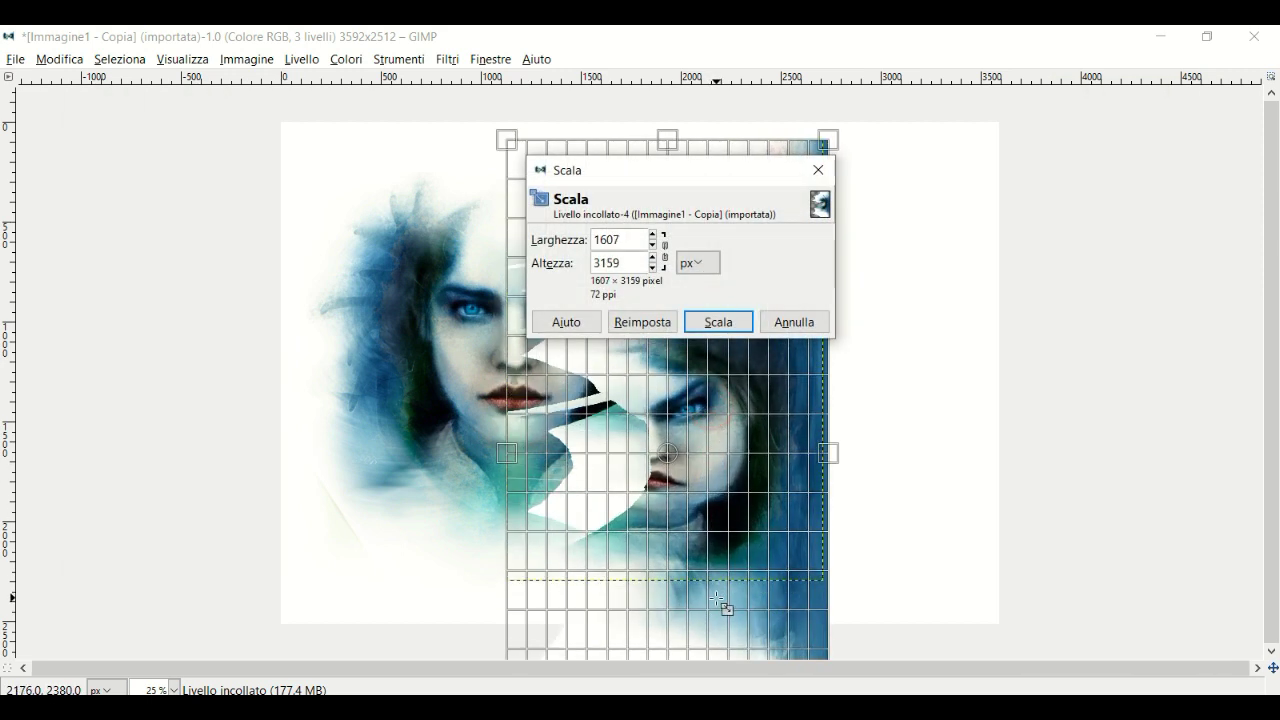
pyautogui.moveTo(716, 598); pyautogui.dragTo(727, 518)
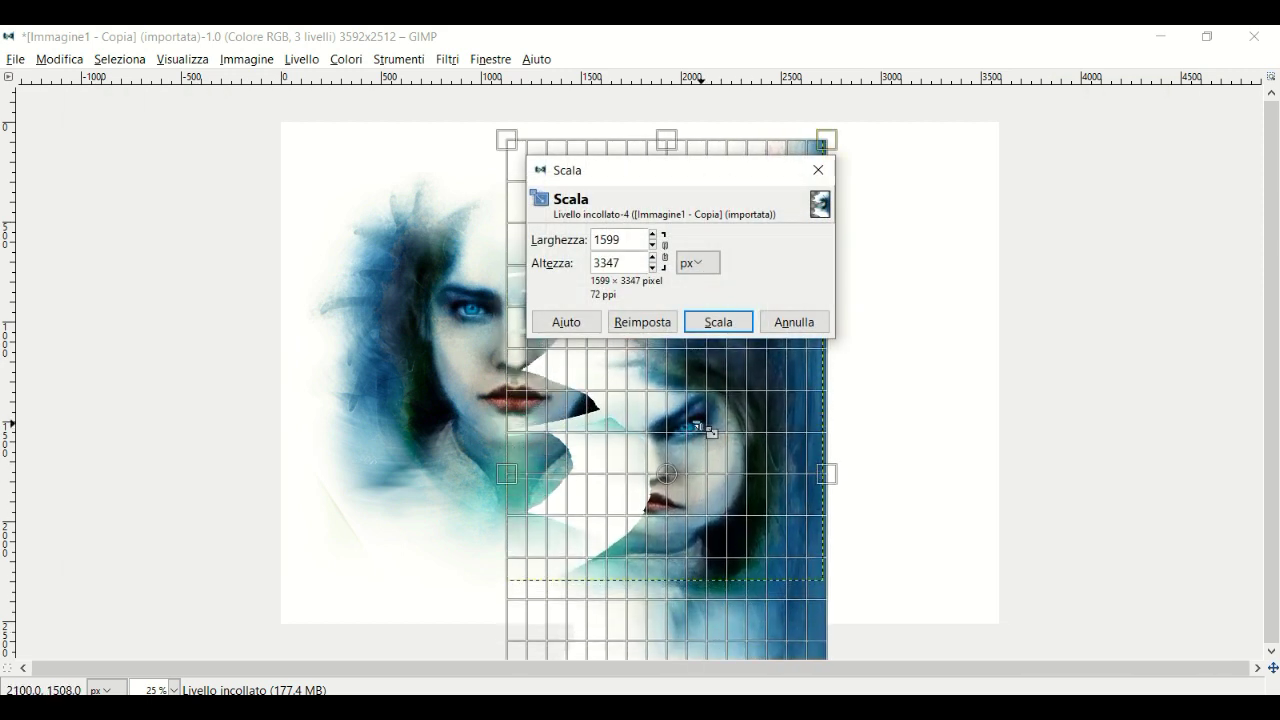
pyautogui.press('Tab')
pyautogui.moveTo(711, 432)
pyautogui.mouseDown()
pyautogui.moveTo(798, 340)
pyautogui.moveTo(785, 378)
pyautogui.mouseUp()
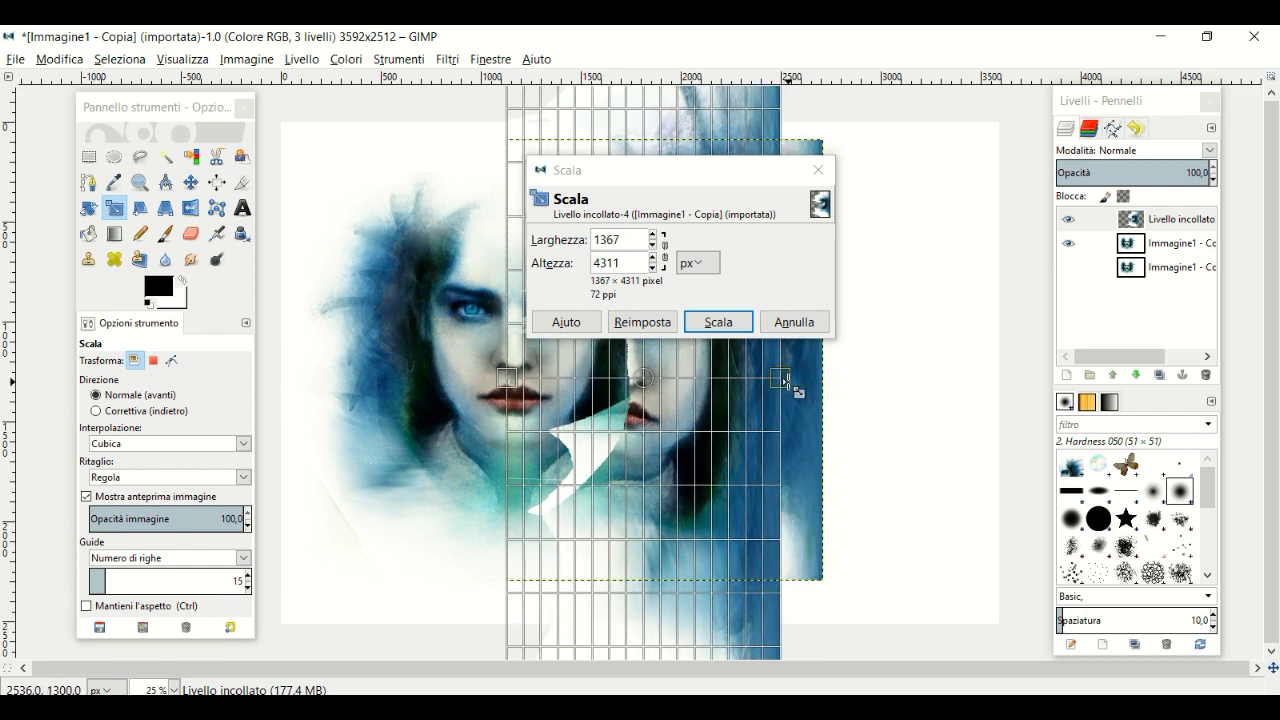
pyautogui.click(733, 321)
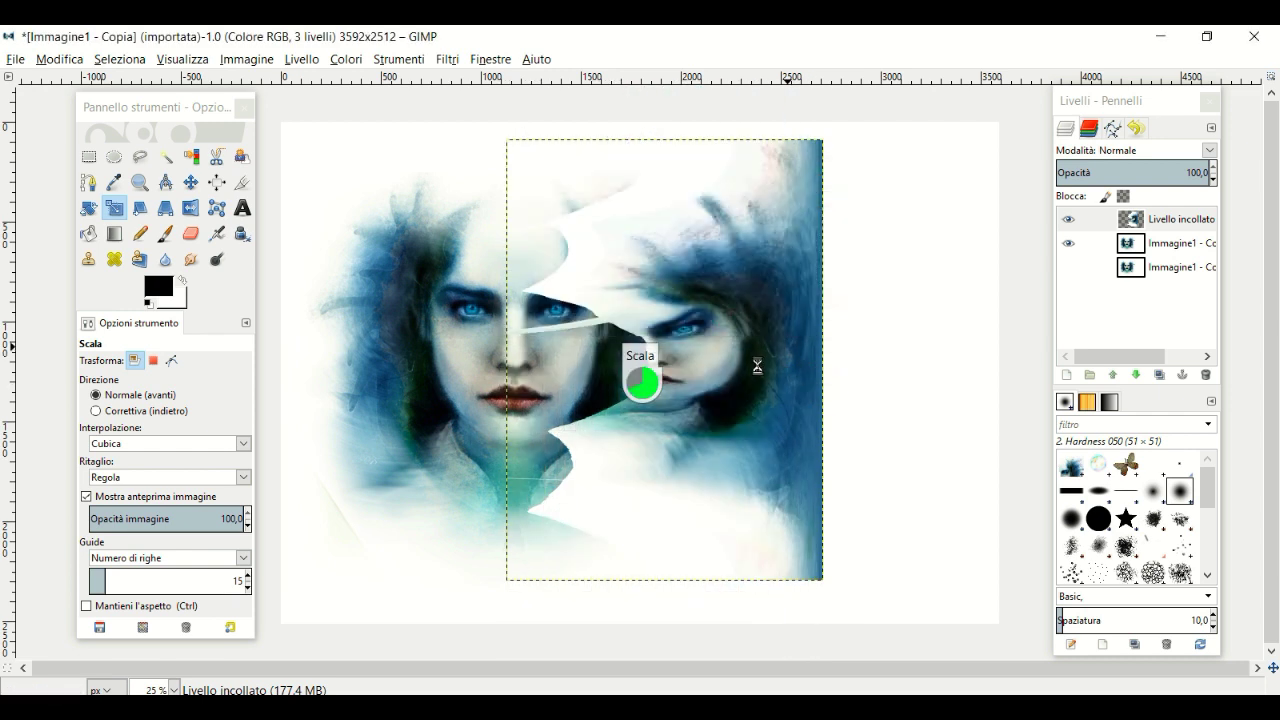
# Move the layer left over the face centre and expand it to Layer to Image Size
pyautogui.click(190, 184)
pyautogui.moveTo(662, 392)
pyautogui.mouseDown()
pyautogui.moveTo(553, 363)
pyautogui.moveTo(549, 377)
pyautogui.mouseUp()
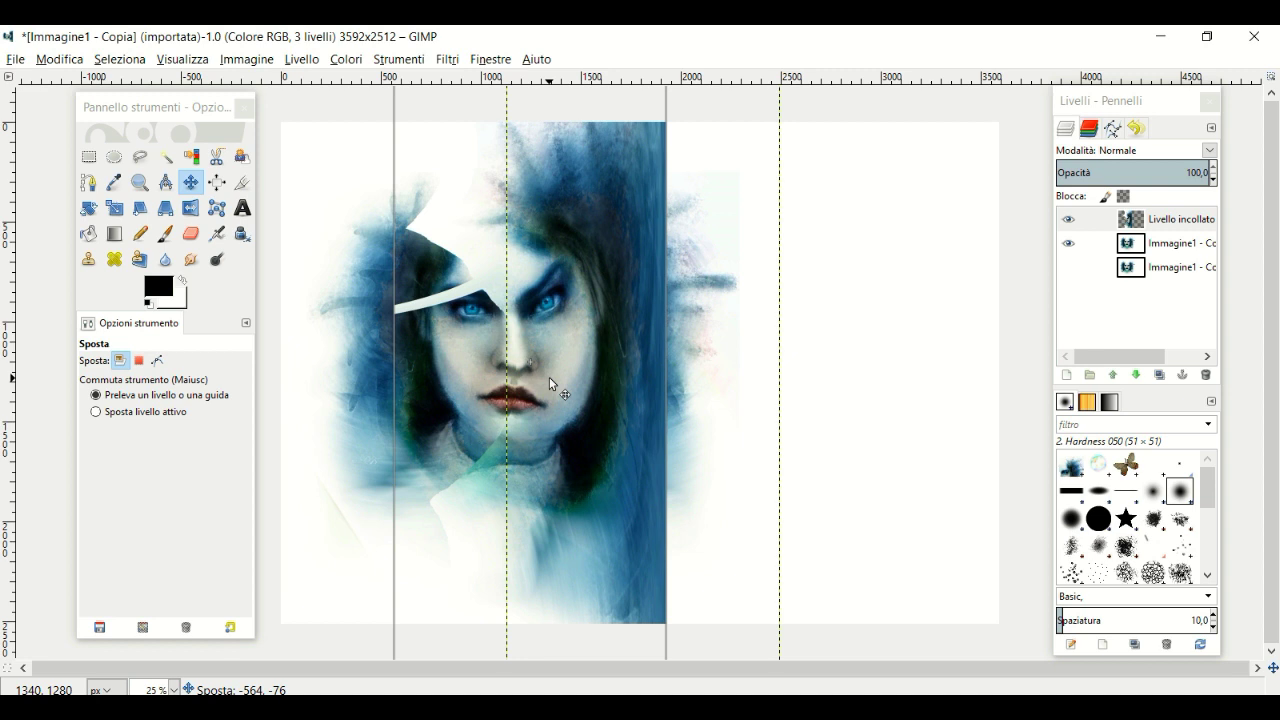
pyautogui.moveTo(549, 377); pyautogui.dragTo(549, 377)
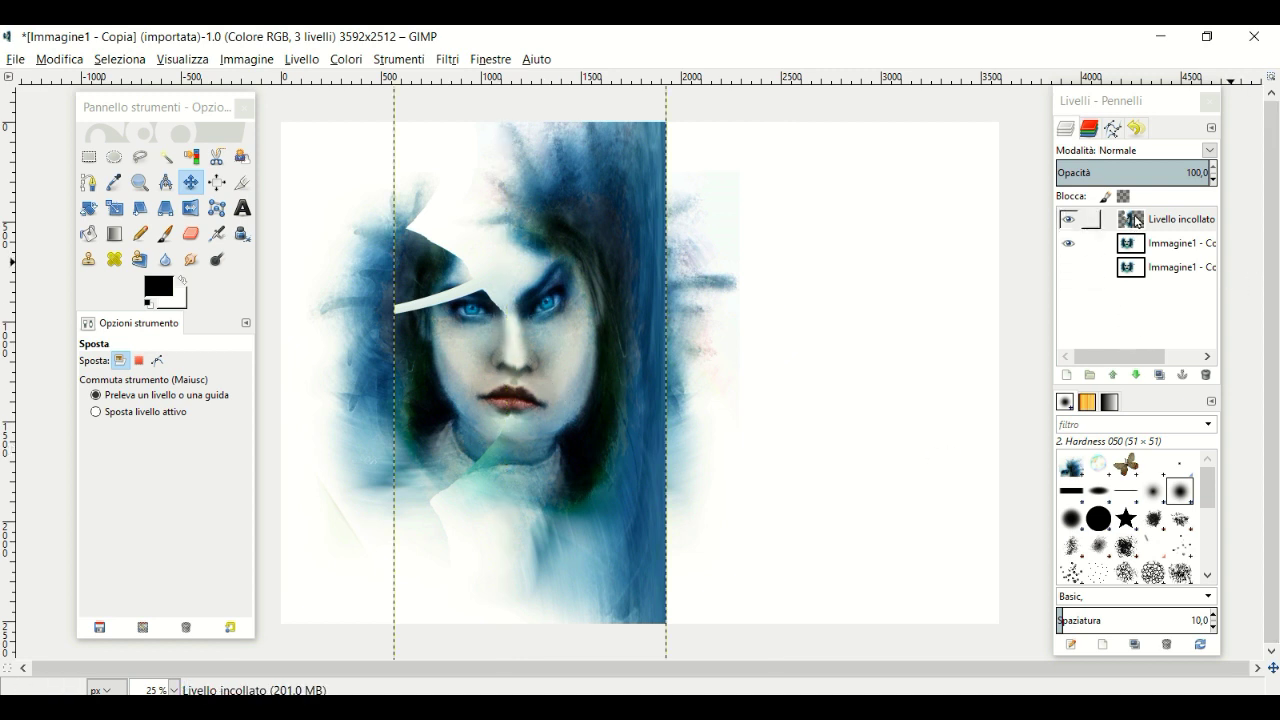
pyautogui.rightClick(1137, 221)
pyautogui.click(958, 415)
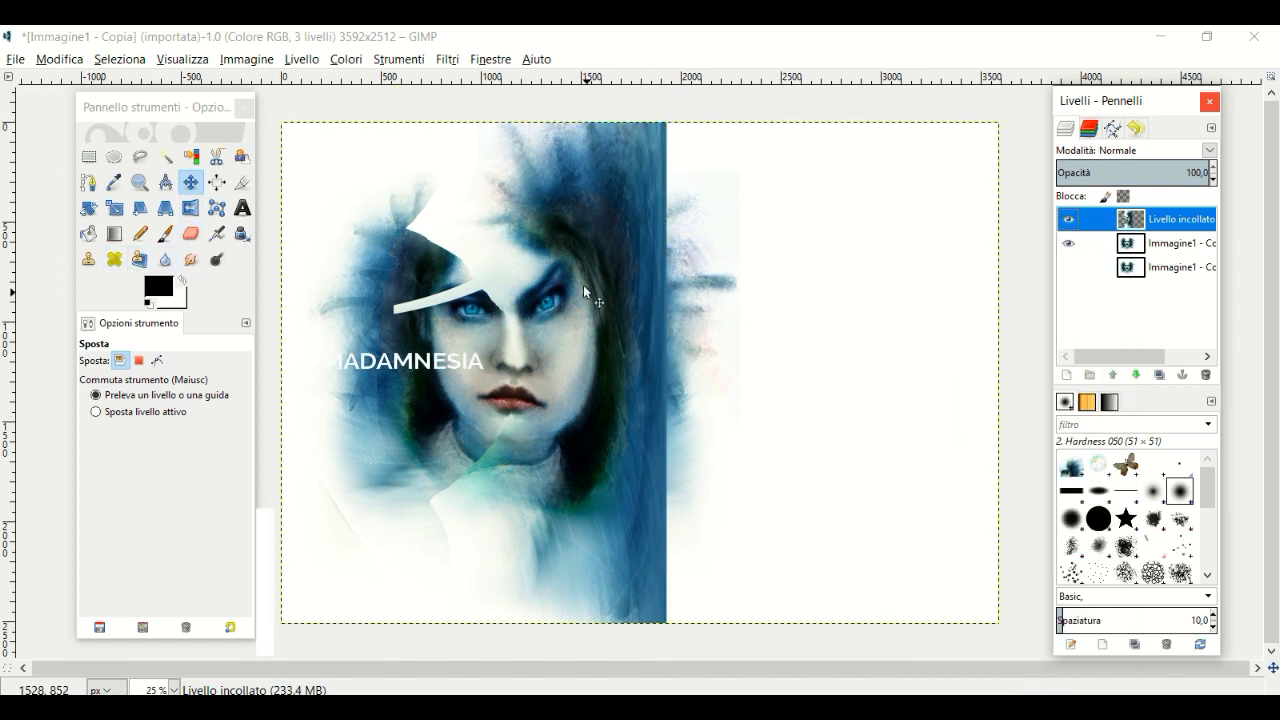
# Give the Eraser the Splats 02 splatter brush at size 20
pyautogui.click(192, 234)
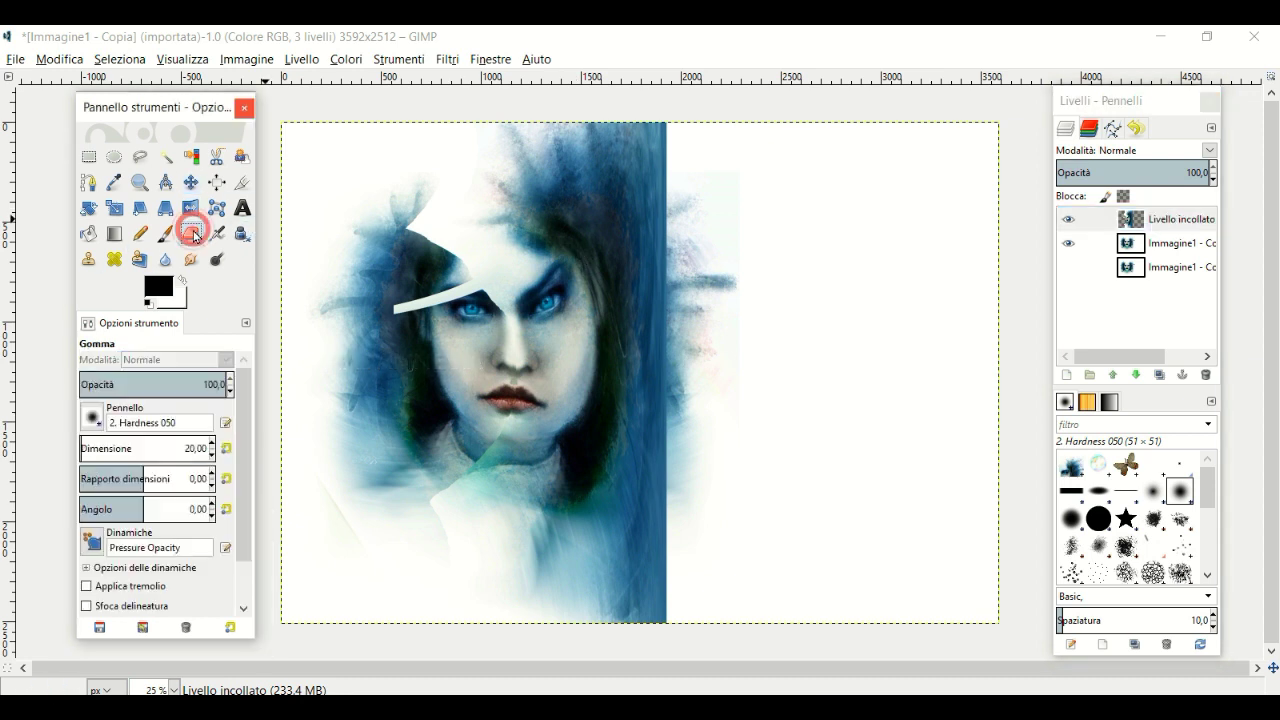
pyautogui.click(94, 425)
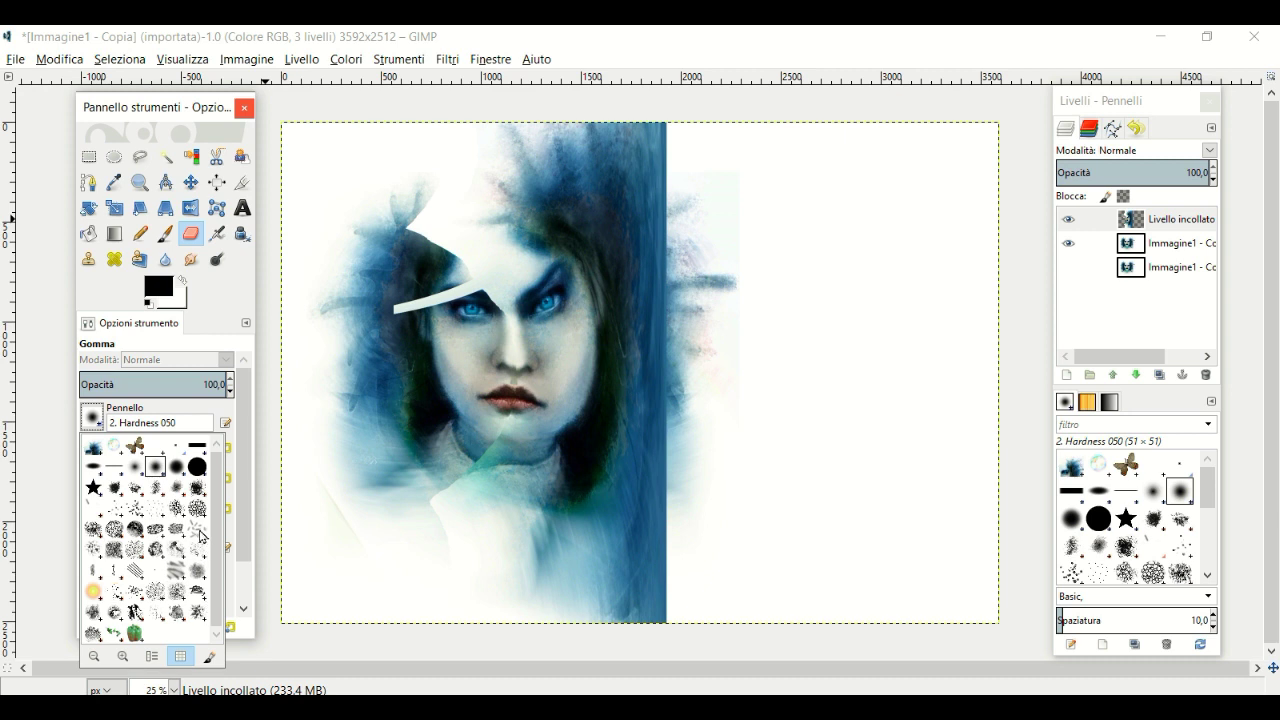
pyautogui.click(122, 657)
pyautogui.click(122, 657)
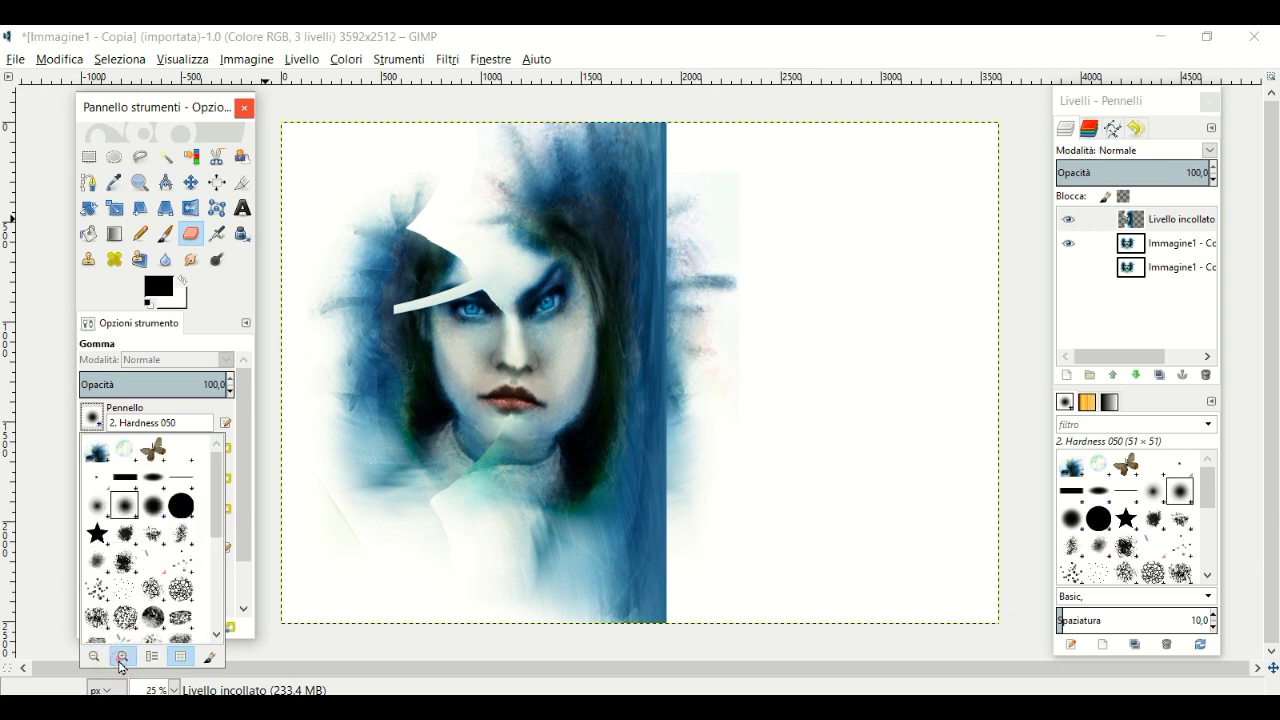
pyautogui.click(122, 657)
pyautogui.moveTo(217, 472); pyautogui.dragTo(218, 596)
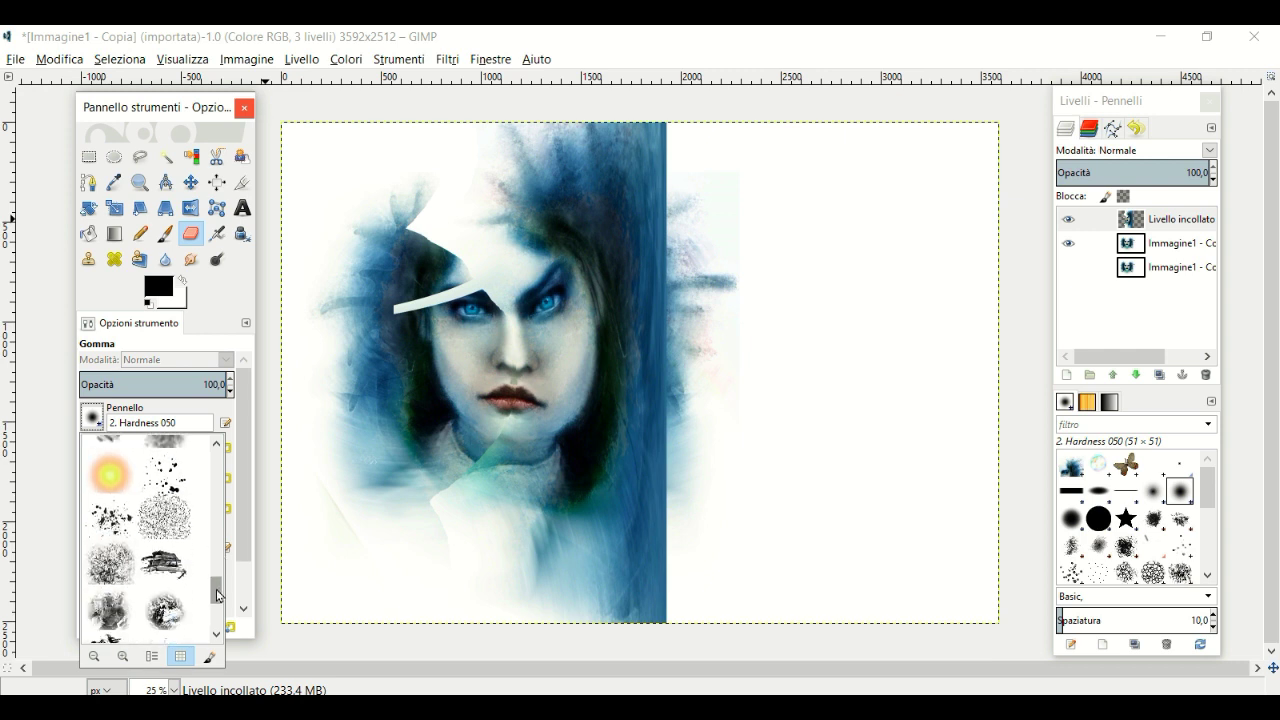
pyautogui.click(110, 517)
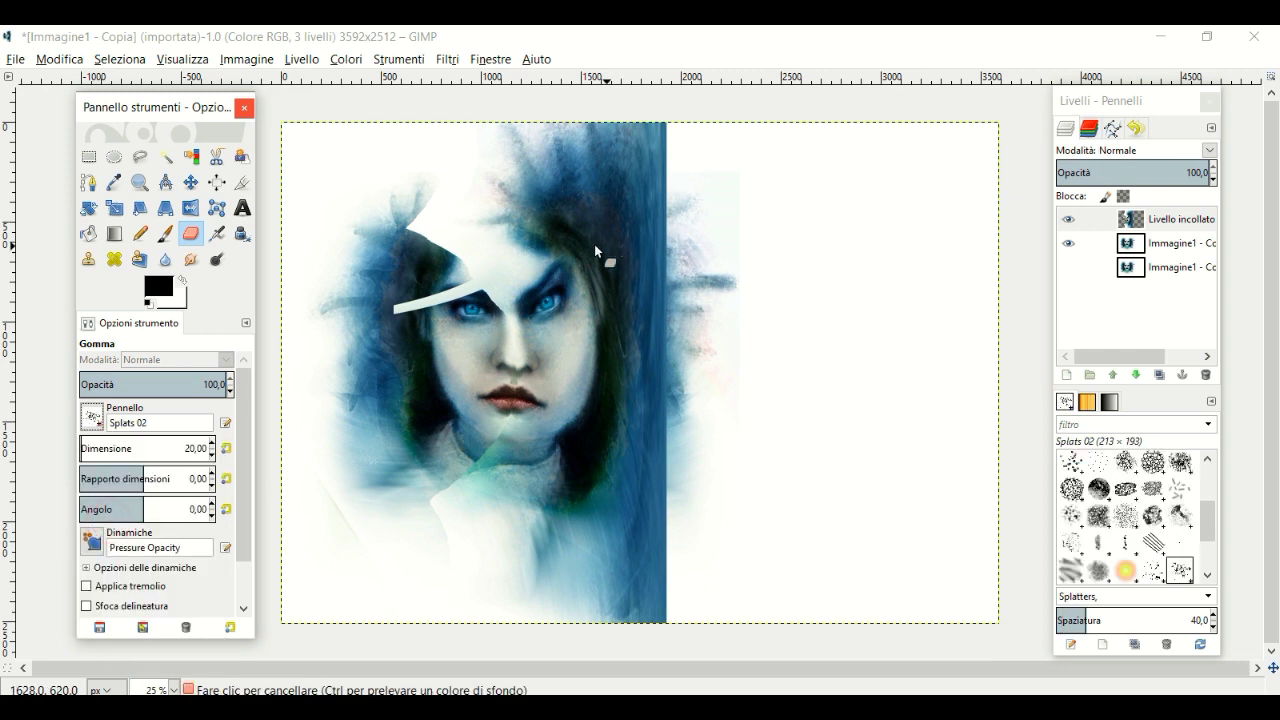
# Set the eraser to size 292,63 and opacity 72,8, and erase splatter from the hair
pyautogui.click(116, 449)
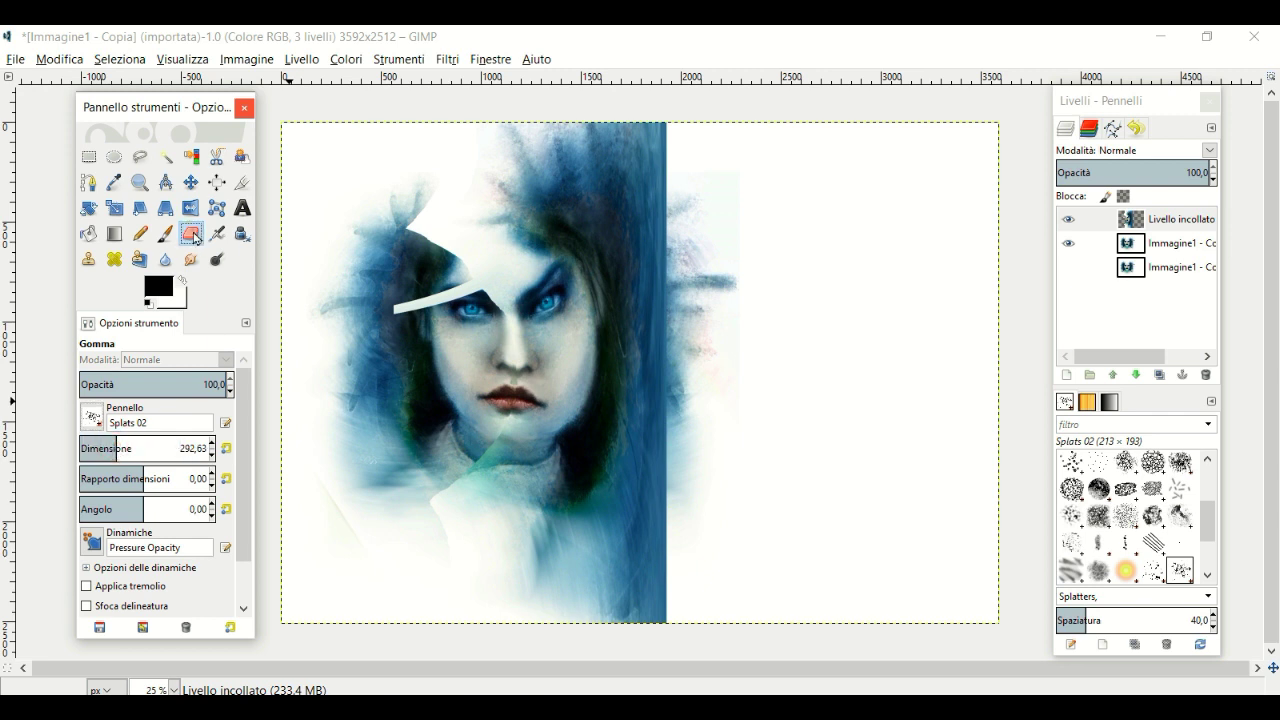
pyautogui.click(131, 385)
pyautogui.click(436, 254)
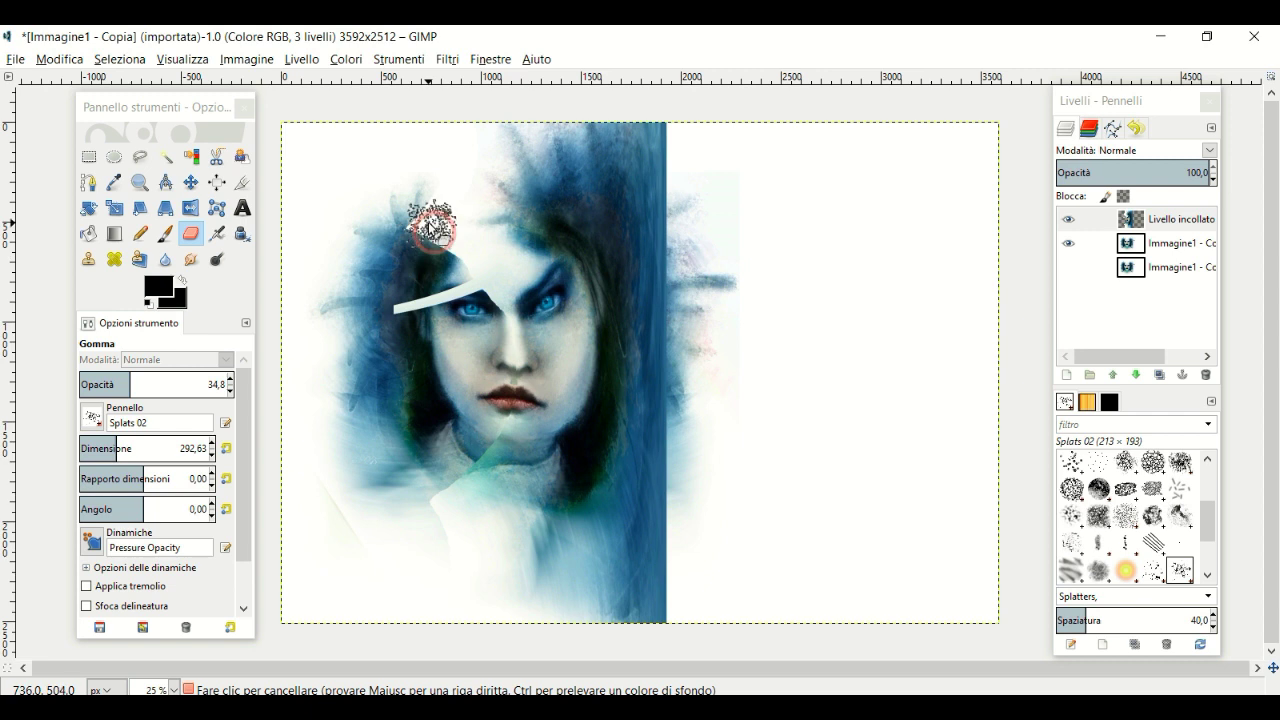
pyautogui.click(443, 223)
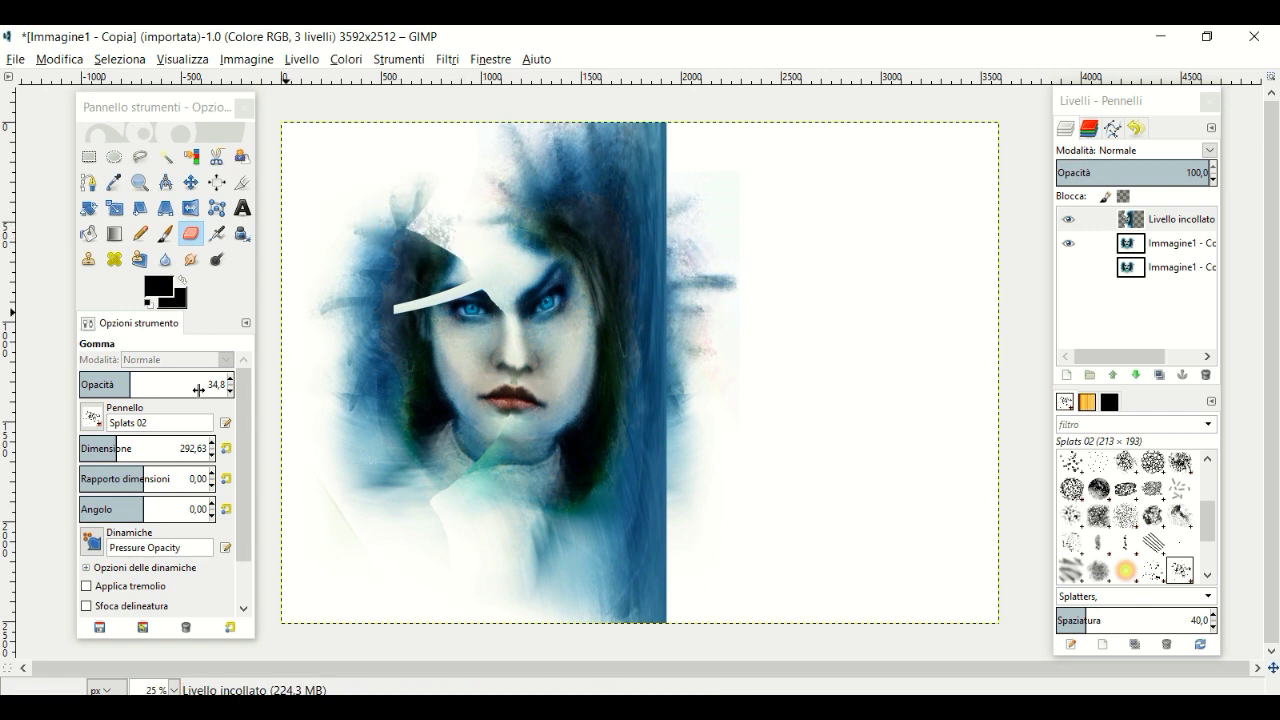
pyautogui.click(186, 383)
pyautogui.click(408, 222)
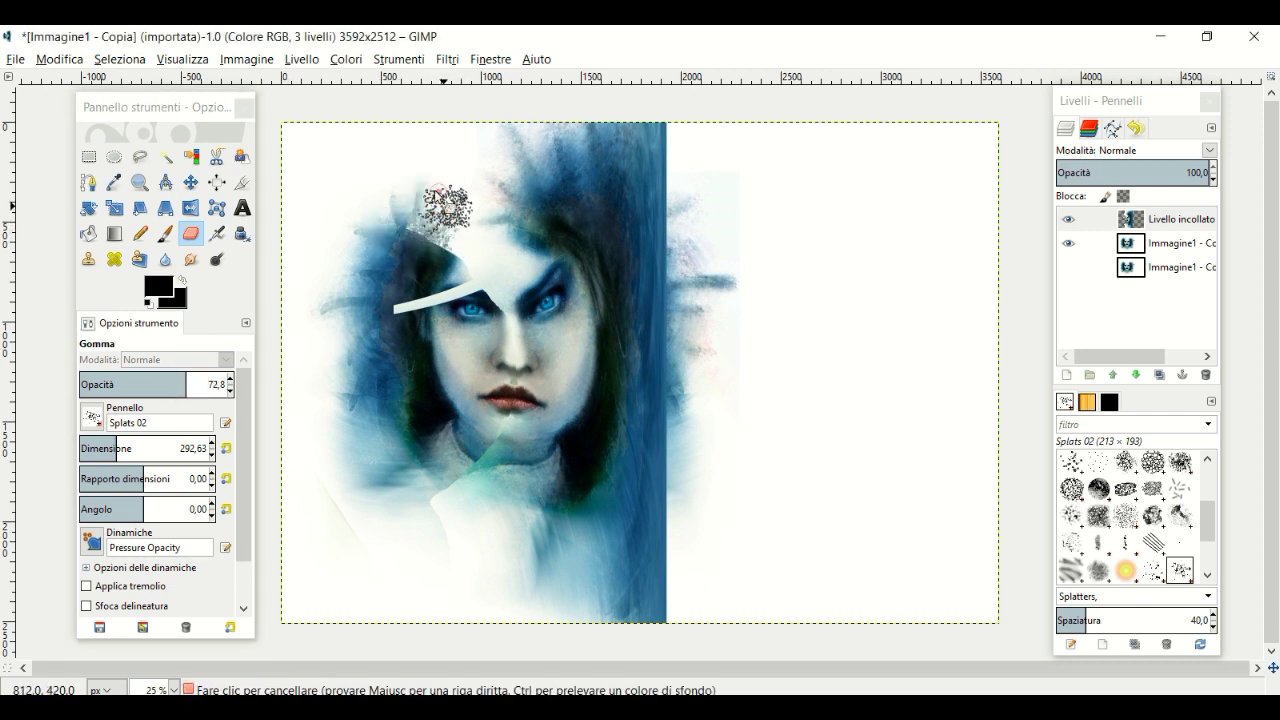
# Erase splatter patches over the forehead, white streak, brows, nose and top of the hair
pyautogui.click(468, 262)
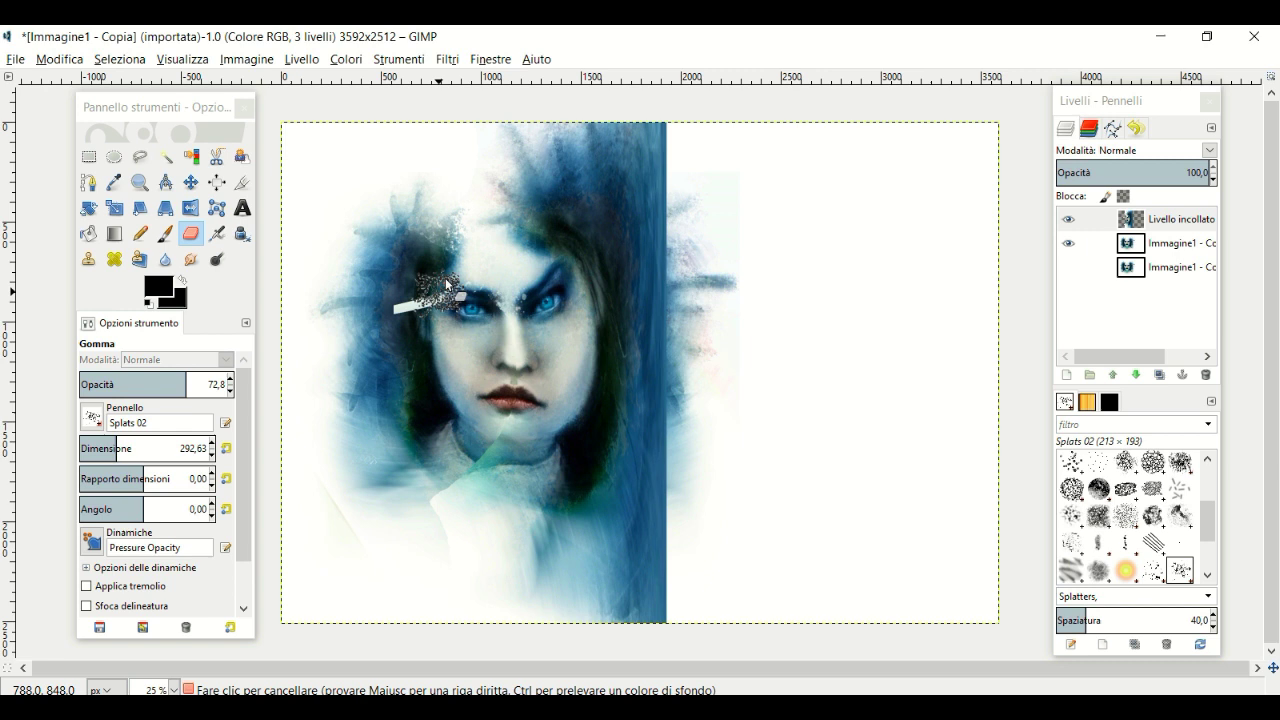
pyautogui.click(414, 290)
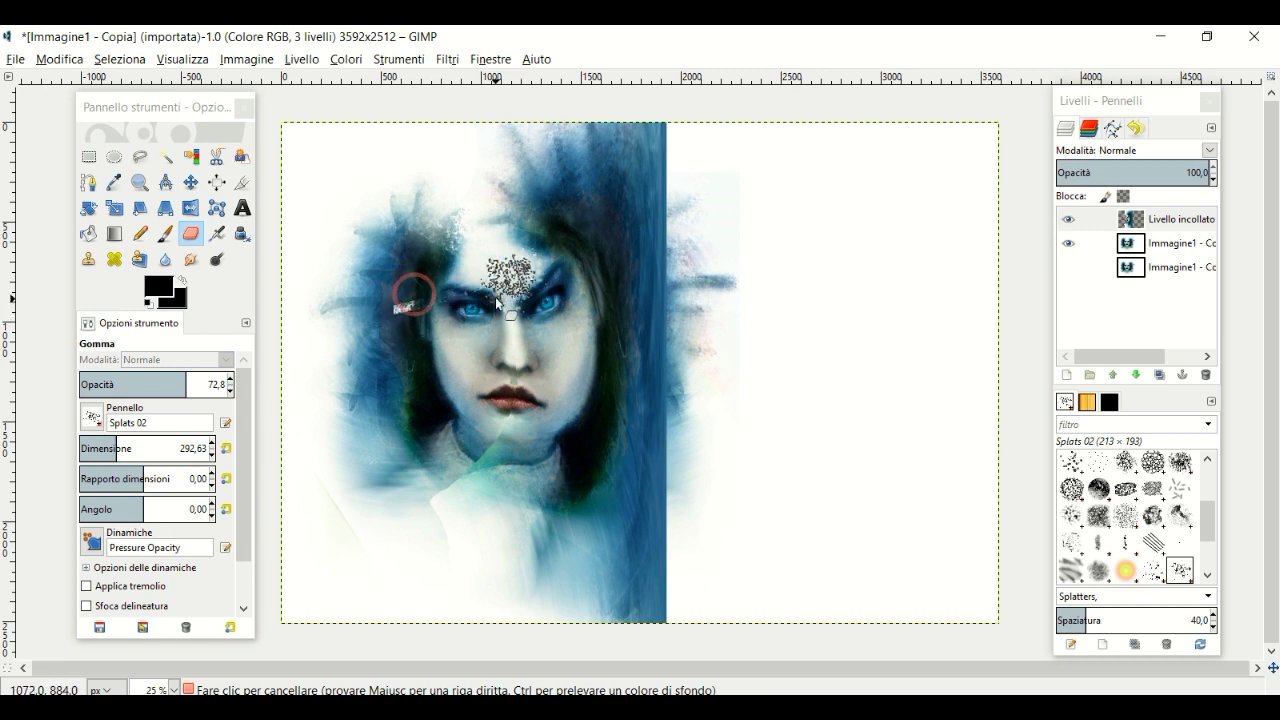
pyautogui.click(512, 314)
pyautogui.click(548, 188)
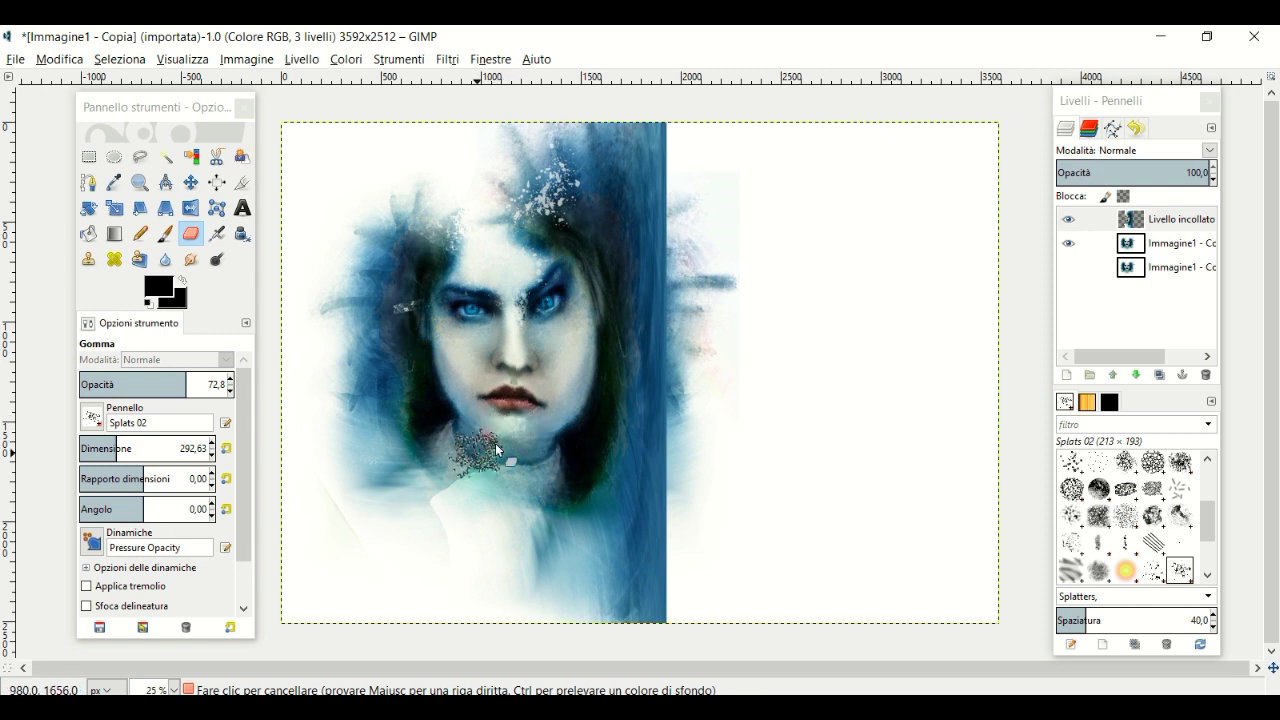
pyautogui.click(512, 393)
pyautogui.click(508, 278)
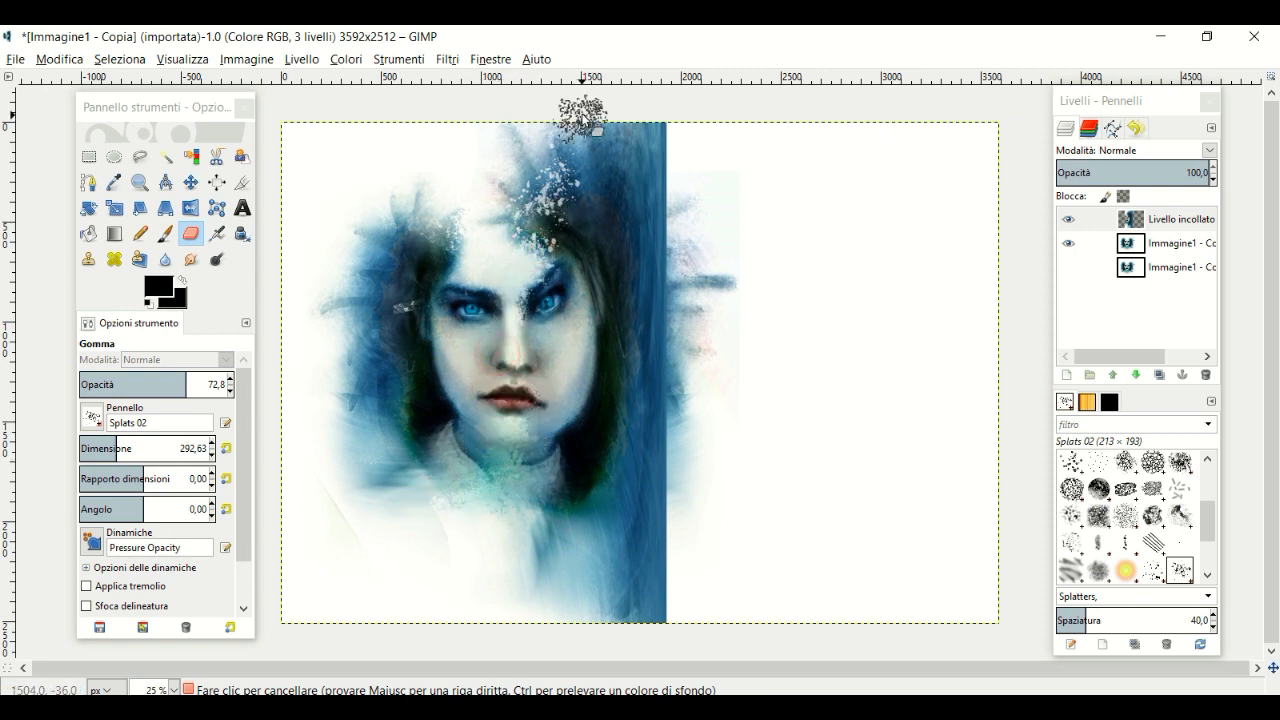
pyautogui.click(527, 186)
pyautogui.click(516, 180)
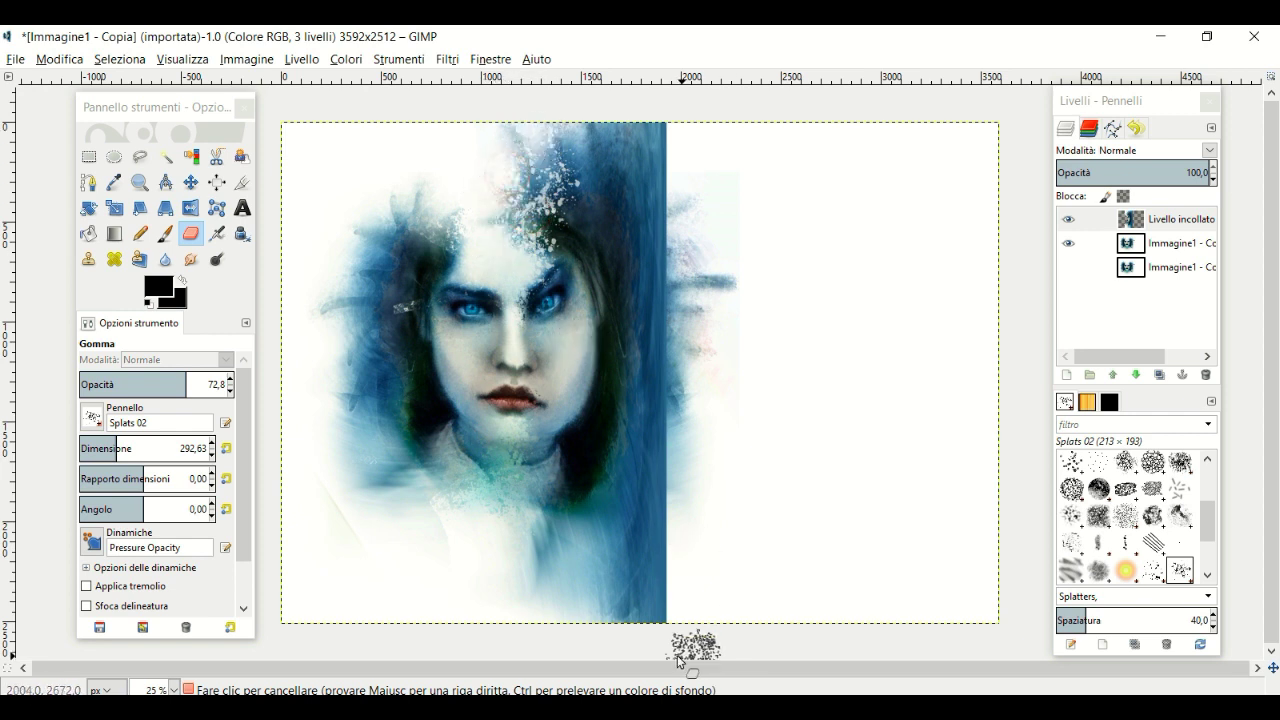
# Clone blue splatter across the bottom right with the Clone tool at size 447,76
pyautogui.click(89, 260)
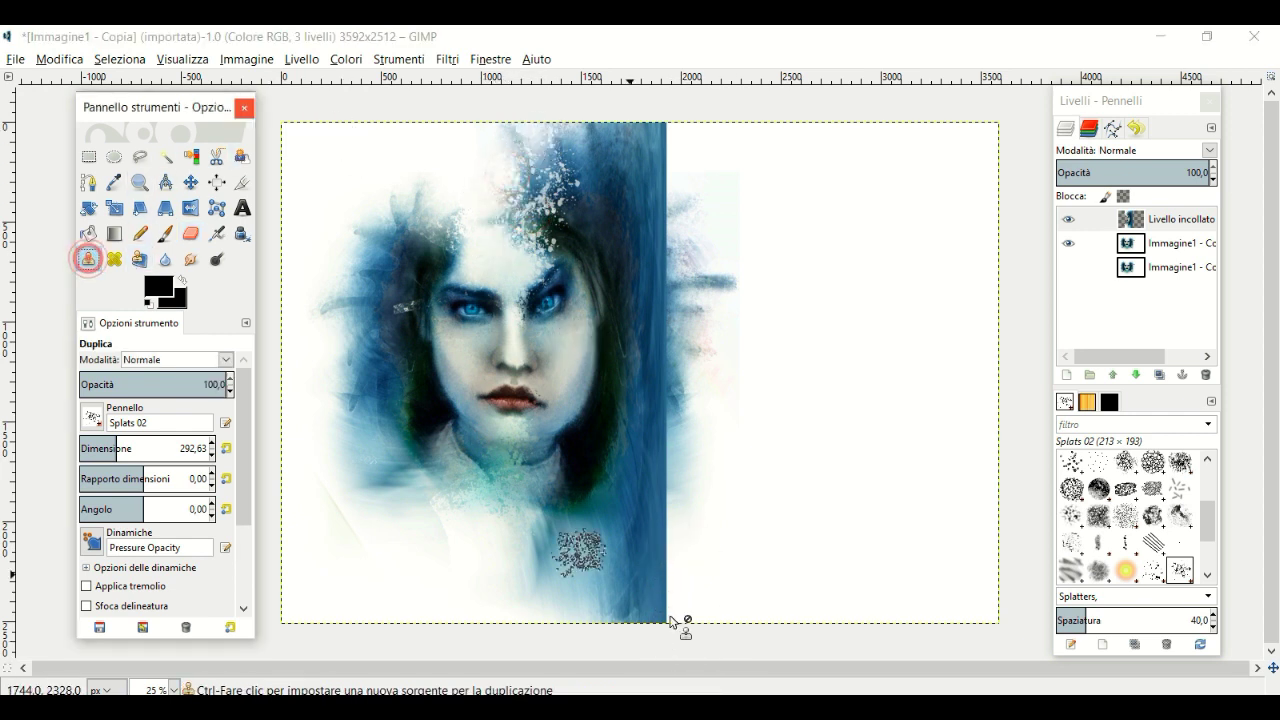
pyautogui.keyDown('ctrl'); pyautogui.click(645, 590); pyautogui.keyUp('ctrl')
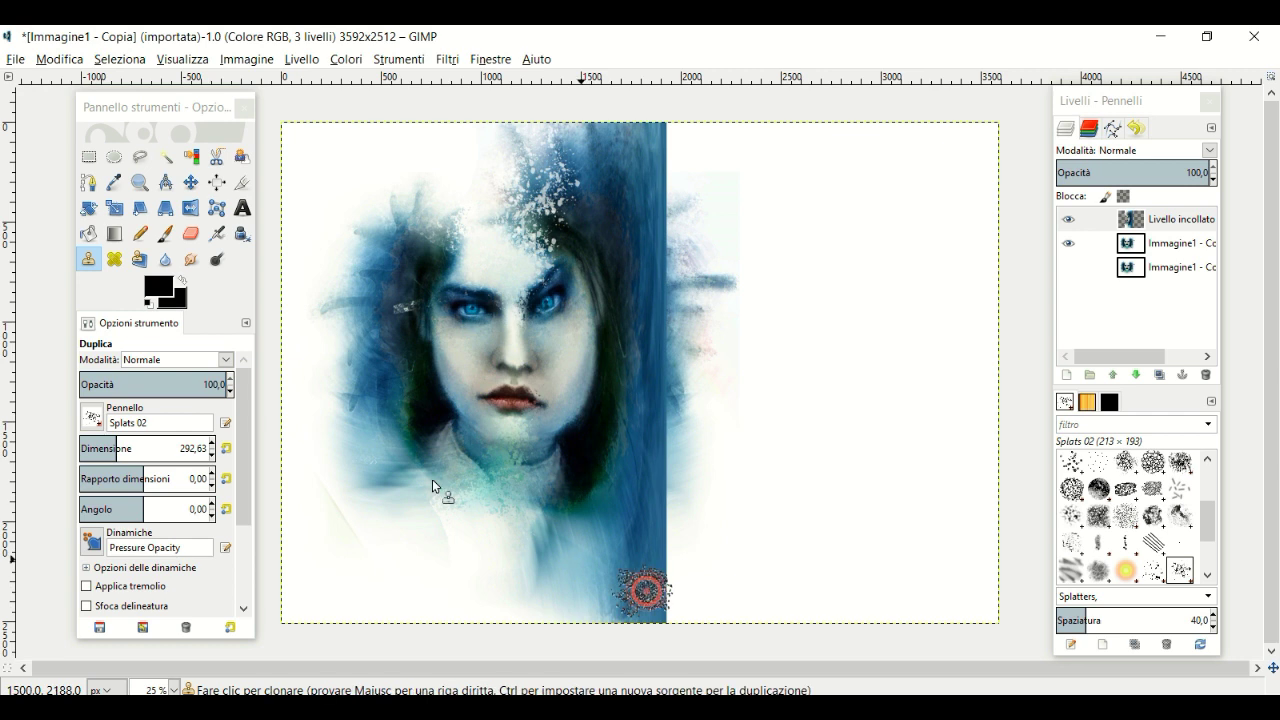
pyautogui.click(137, 449)
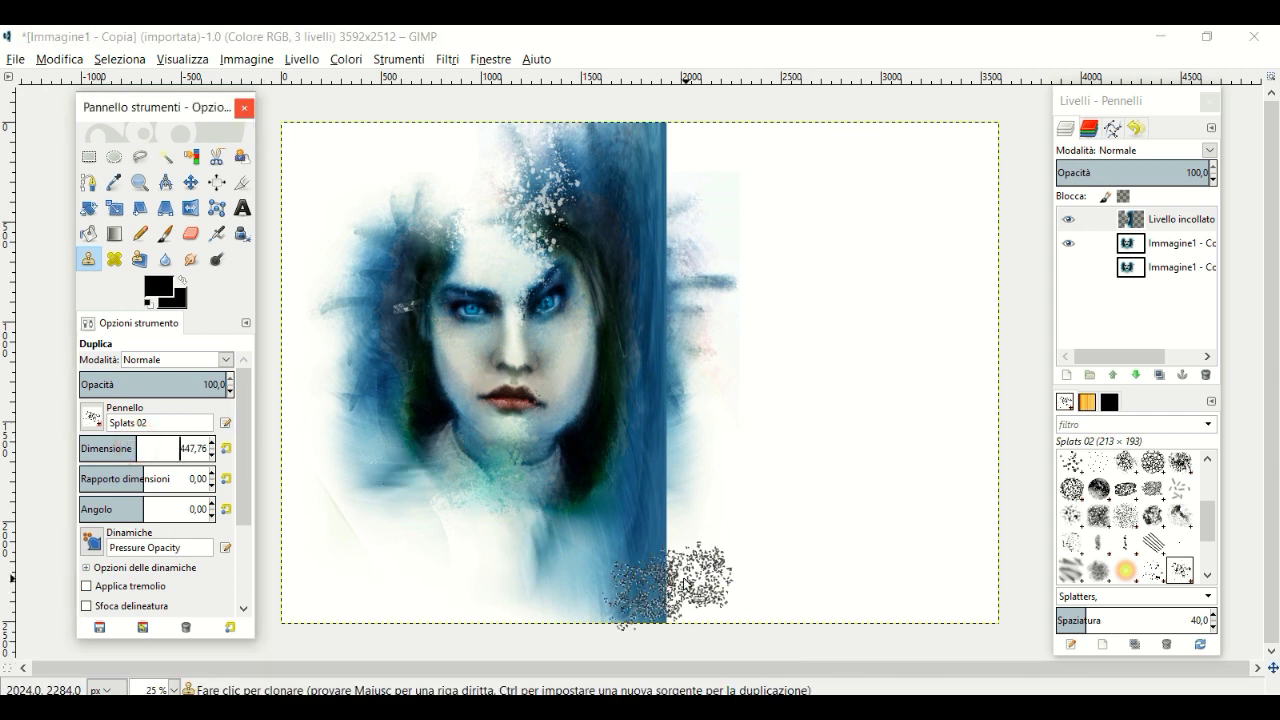
pyautogui.moveTo(671, 588); pyautogui.dragTo(731, 619)
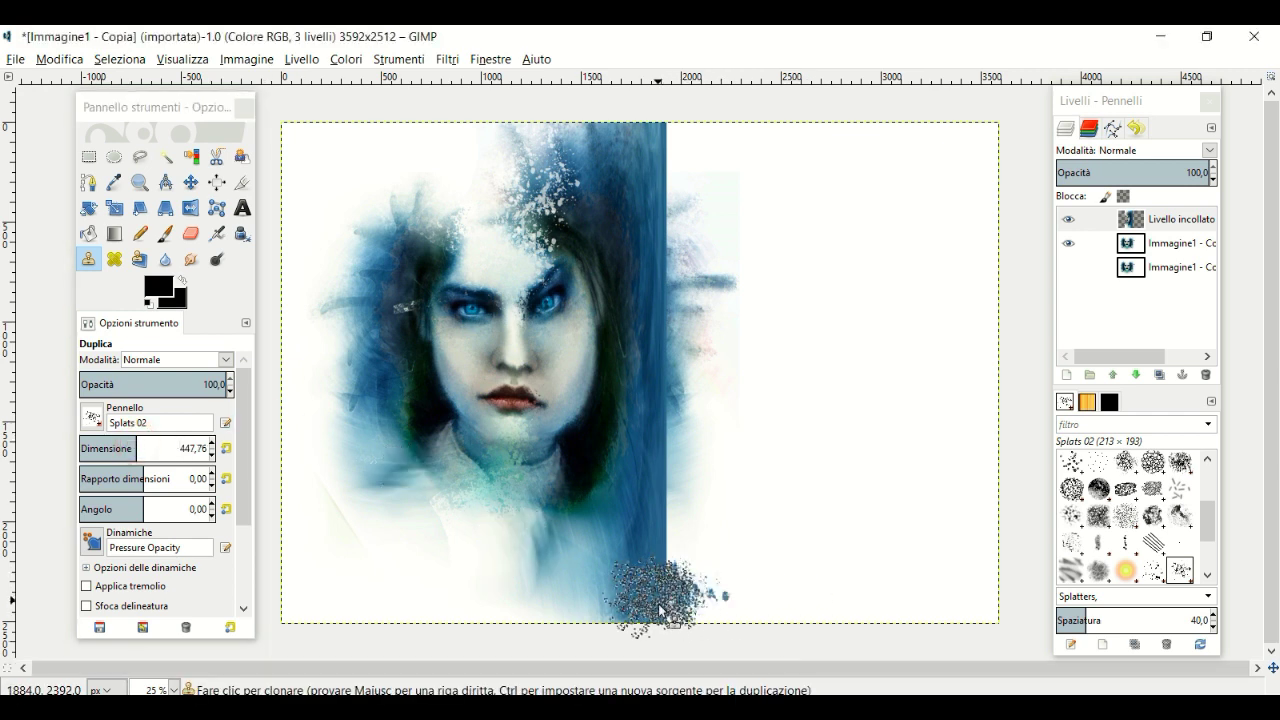
pyautogui.moveTo(686, 571)
pyautogui.mouseDown()
pyautogui.moveTo(746, 560)
pyautogui.moveTo(668, 530)
pyautogui.moveTo(641, 557)
pyautogui.mouseUp()
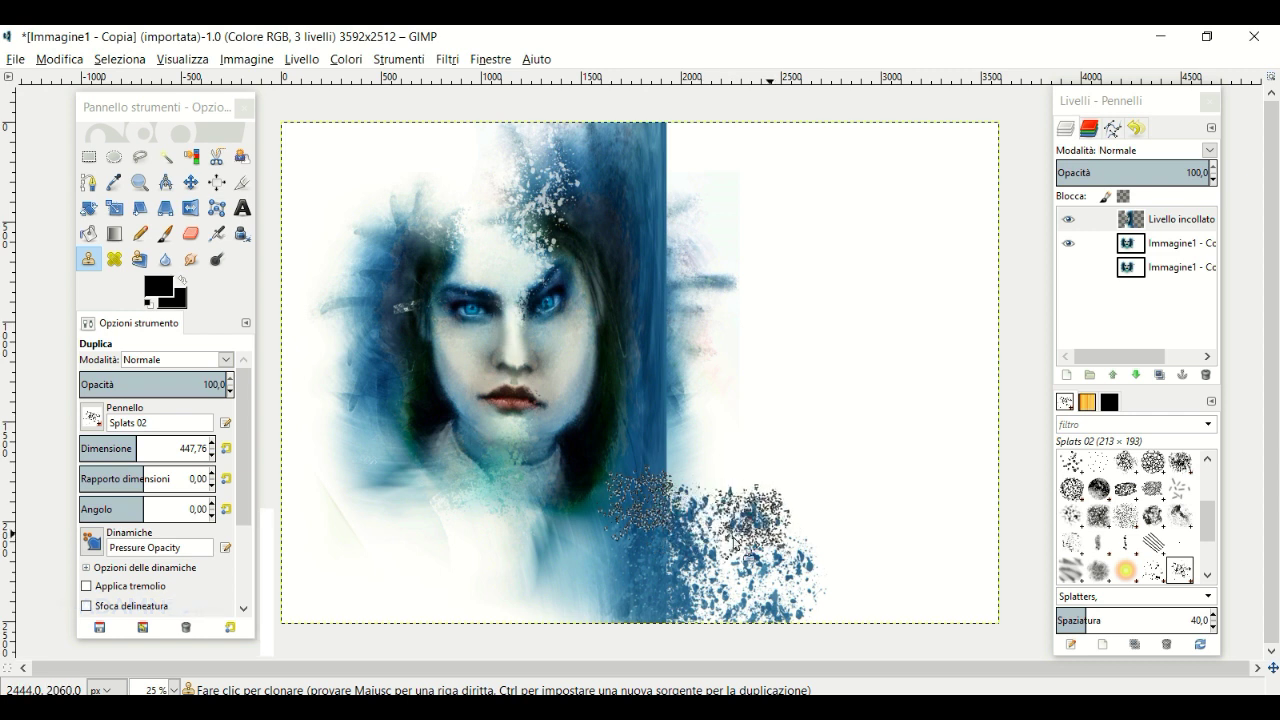
pyautogui.keyDown('ctrl'); pyautogui.click(745, 608); pyautogui.keyUp('ctrl')
pyautogui.click(633, 480)
pyautogui.moveTo(633, 480); pyautogui.dragTo(773, 494)
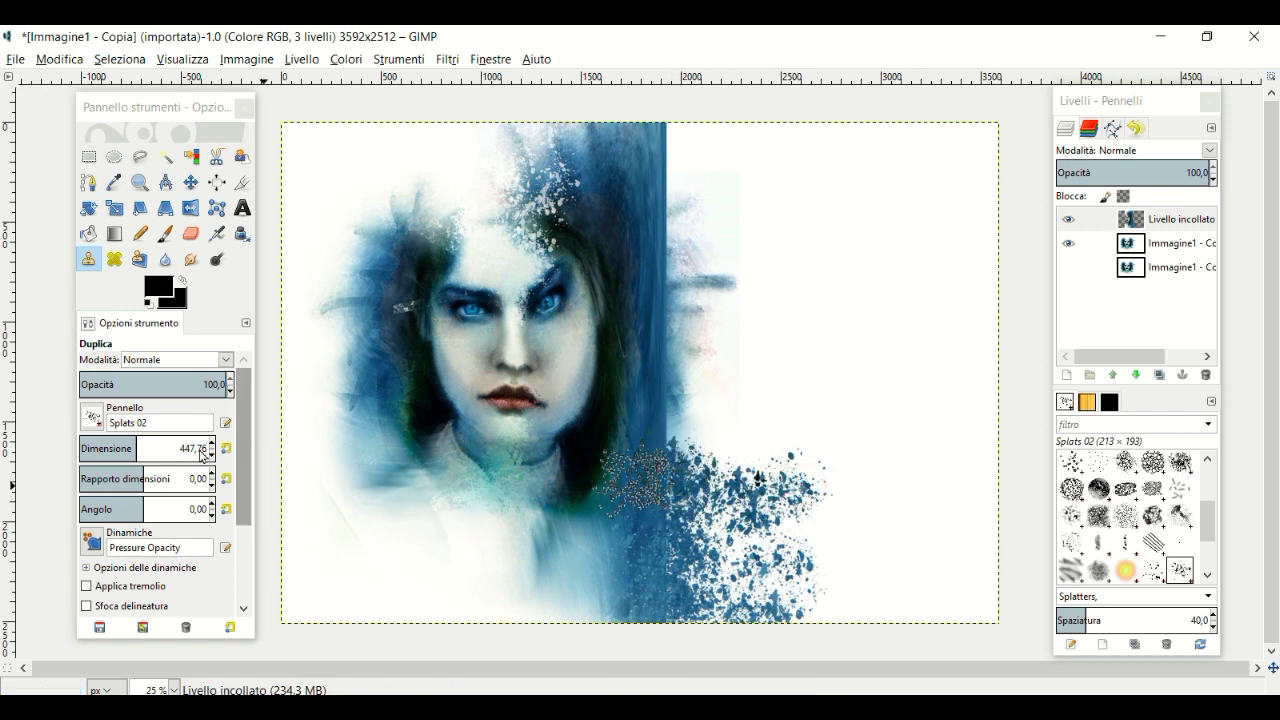
# Raise the clone brush to 646,32 and paint splatter from the top right downward
pyautogui.click(162, 448)
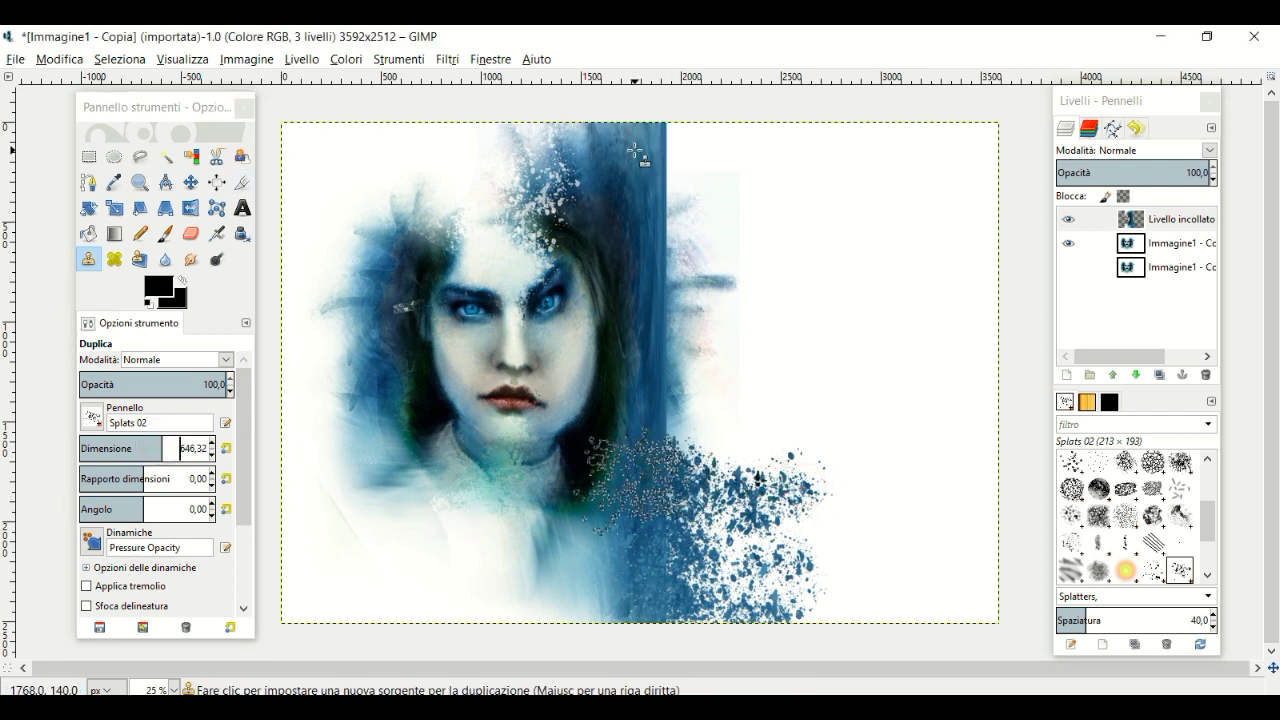
pyautogui.moveTo(665, 145); pyautogui.dragTo(665, 238)
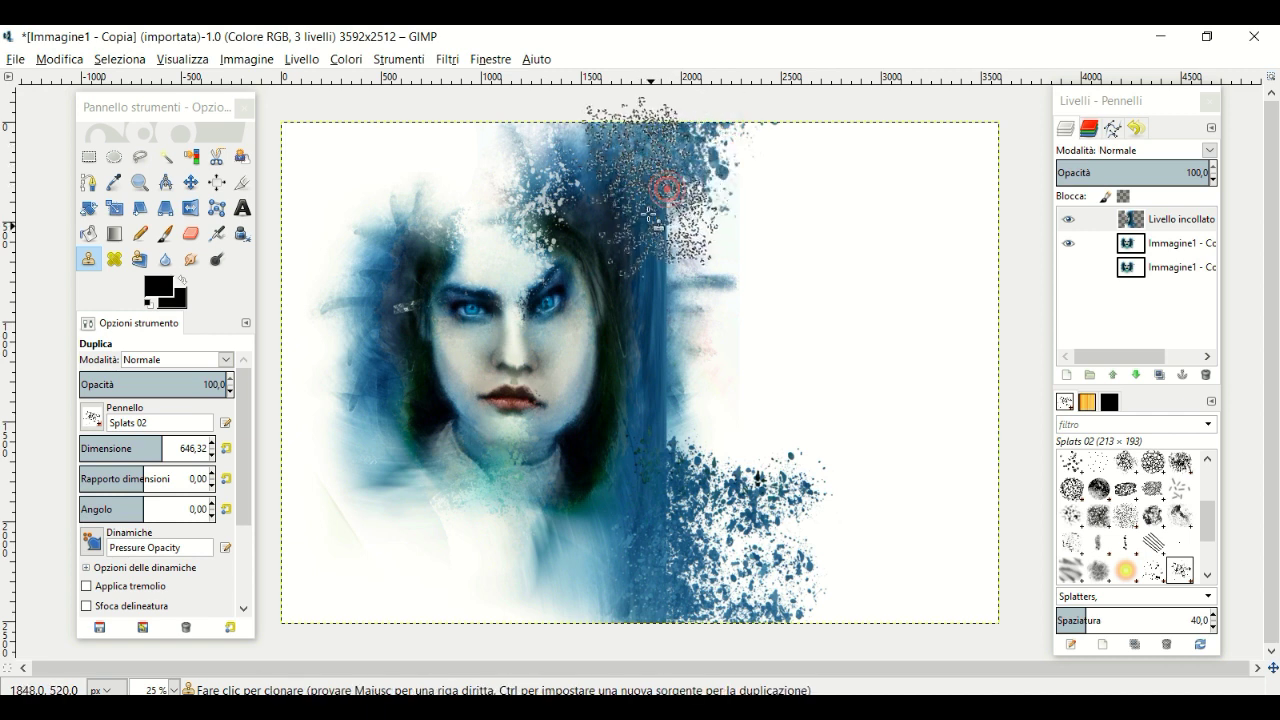
pyautogui.moveTo(665, 238); pyautogui.dragTo(814, 214)
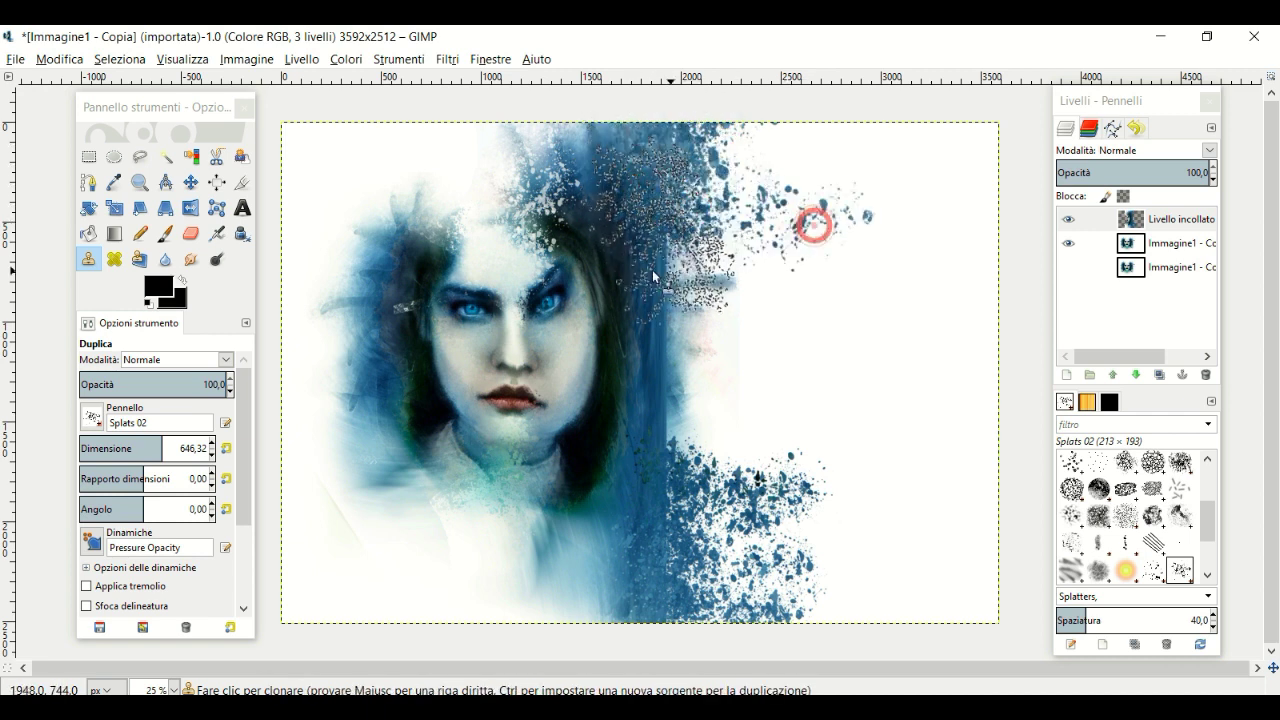
pyautogui.moveTo(633, 270); pyautogui.dragTo(639, 291)
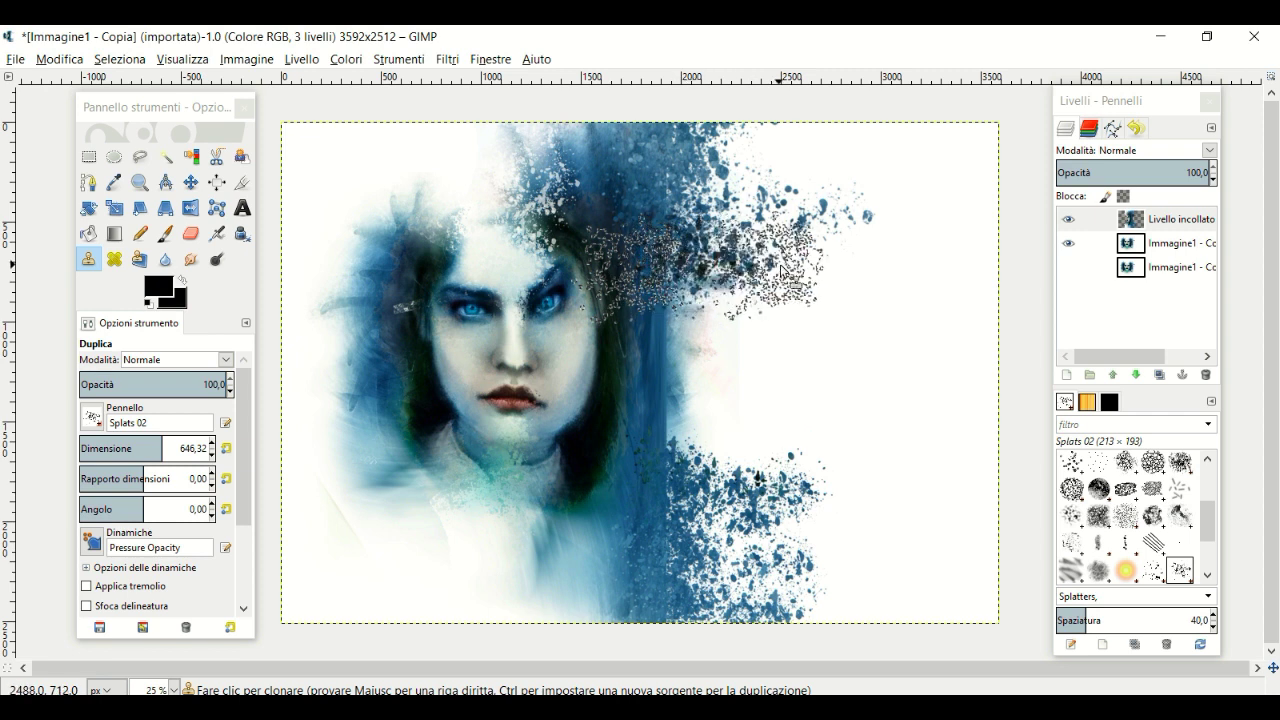
pyautogui.keyDown('ctrl'); pyautogui.click(672, 328); pyautogui.keyUp('ctrl')
pyautogui.moveTo(672, 328); pyautogui.dragTo(668, 380)
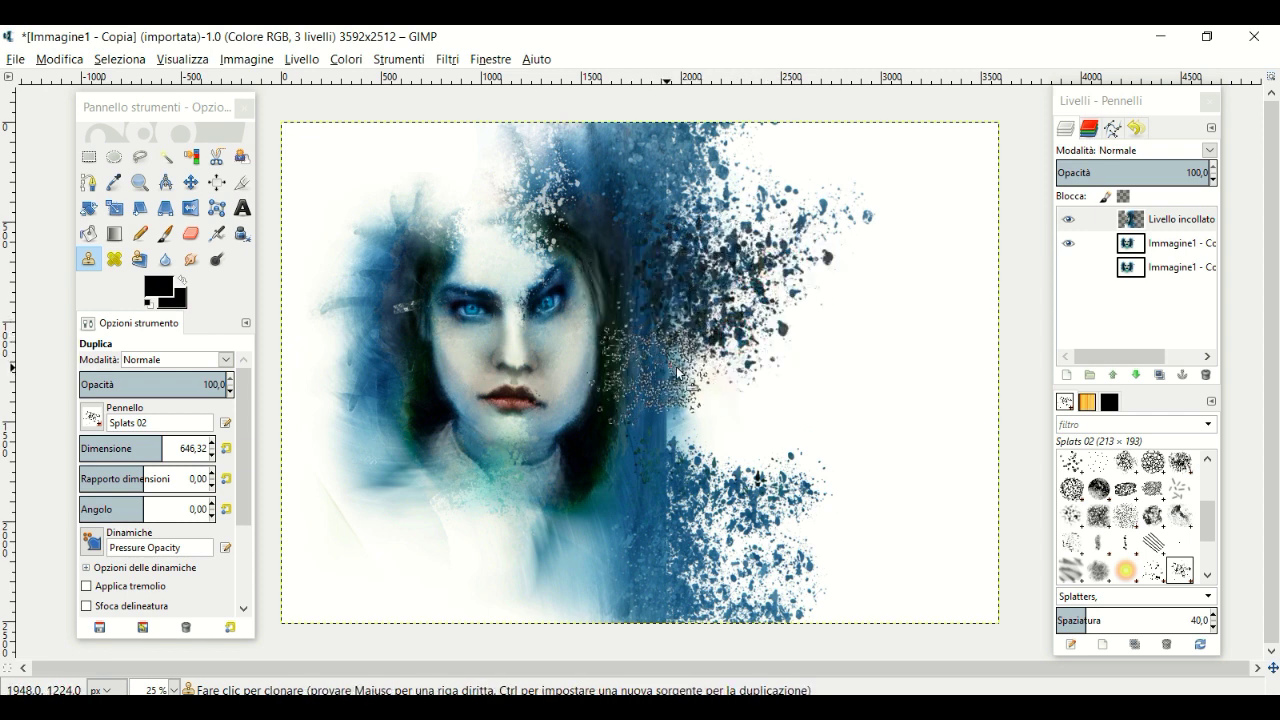
# Set new clone sources and paint splatter from the top edge to the lower area
pyautogui.keyDown('ctrl'); pyautogui.click(755, 425); pyautogui.keyUp('ctrl')
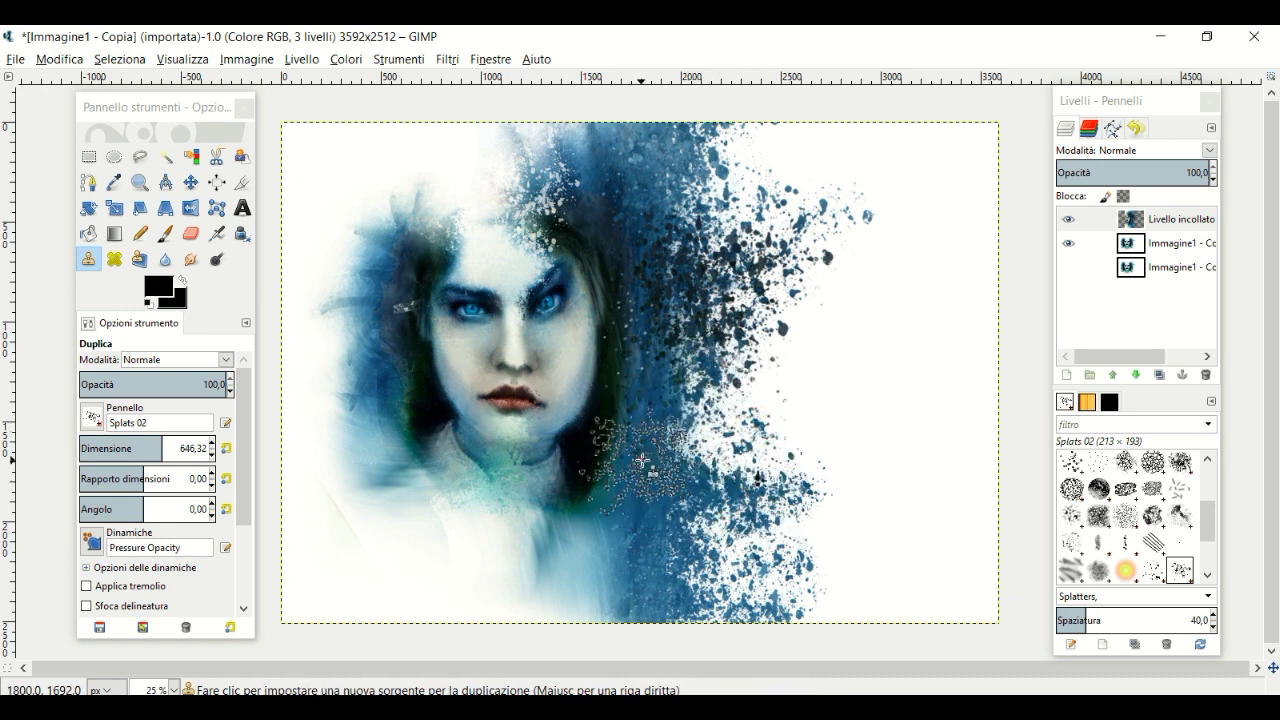
pyautogui.keyDown('ctrl'); pyautogui.click(670, 428); pyautogui.keyUp('ctrl')
pyautogui.click(748, 418)
pyautogui.moveTo(648, 274)
pyautogui.mouseDown()
pyautogui.moveTo(645, 150)
pyautogui.moveTo(820, 150)
pyautogui.mouseUp()
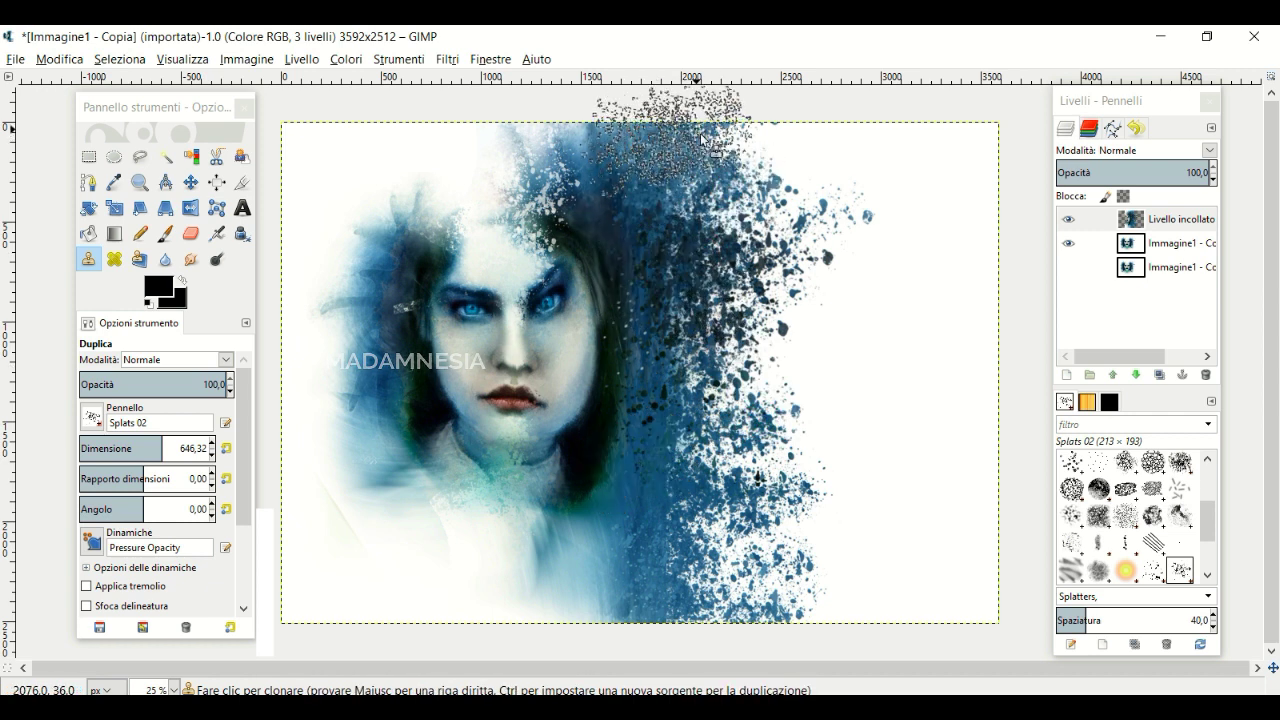
pyautogui.moveTo(694, 490); pyautogui.dragTo(808, 593)
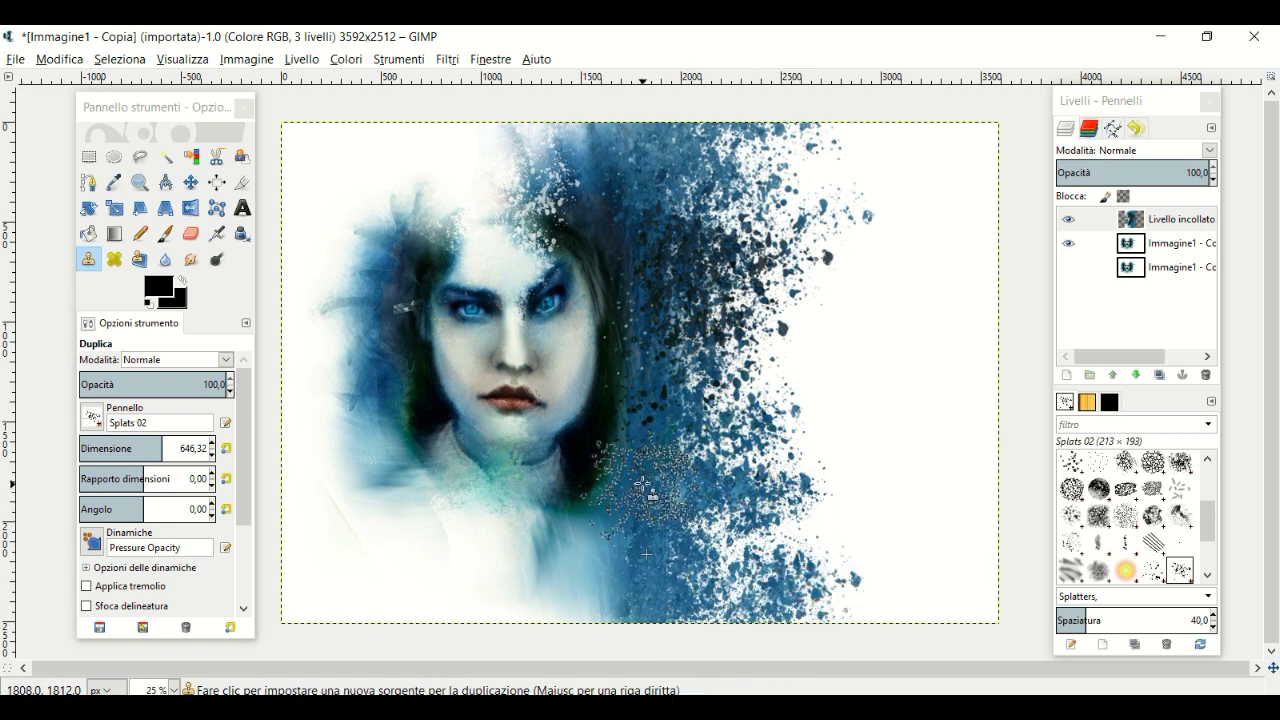
pyautogui.moveTo(700, 420); pyautogui.dragTo(860, 420)
pyautogui.moveTo(662, 368); pyautogui.dragTo(840, 345)
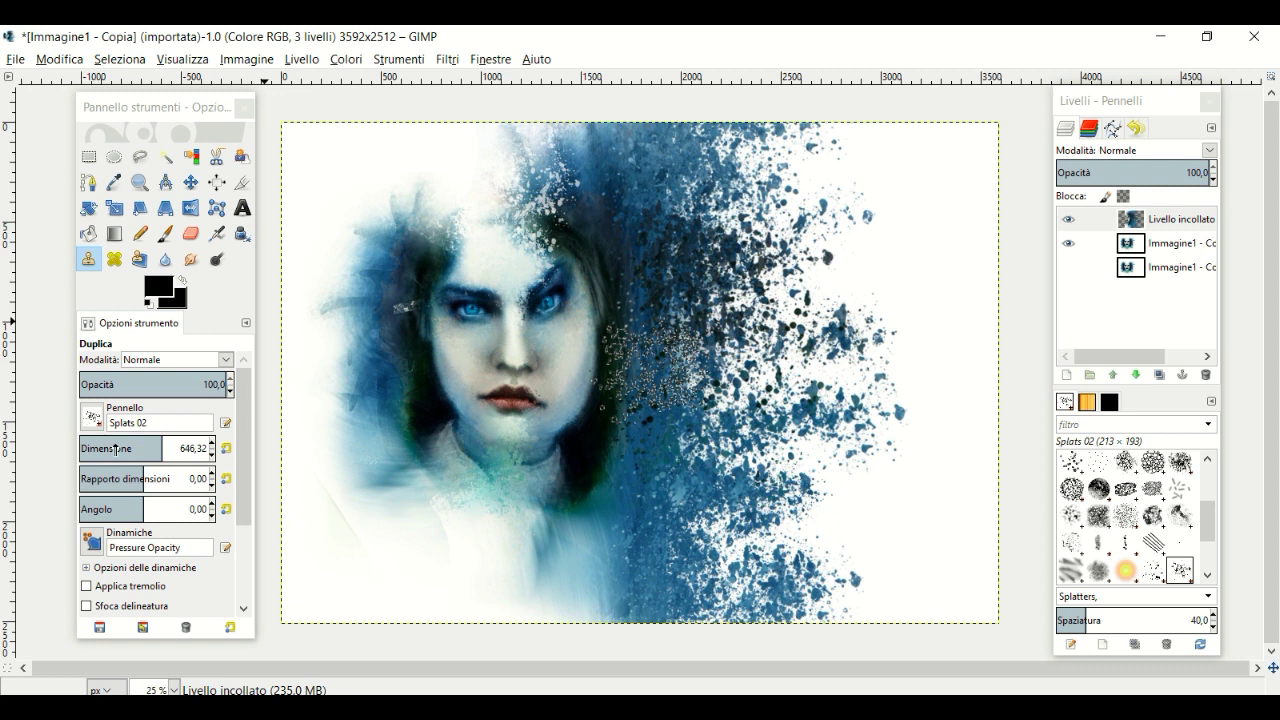
pyautogui.moveTo(655, 575)
pyautogui.mouseDown()
pyautogui.moveTo(746, 548)
pyautogui.moveTo(880, 590)
pyautogui.mouseUp()
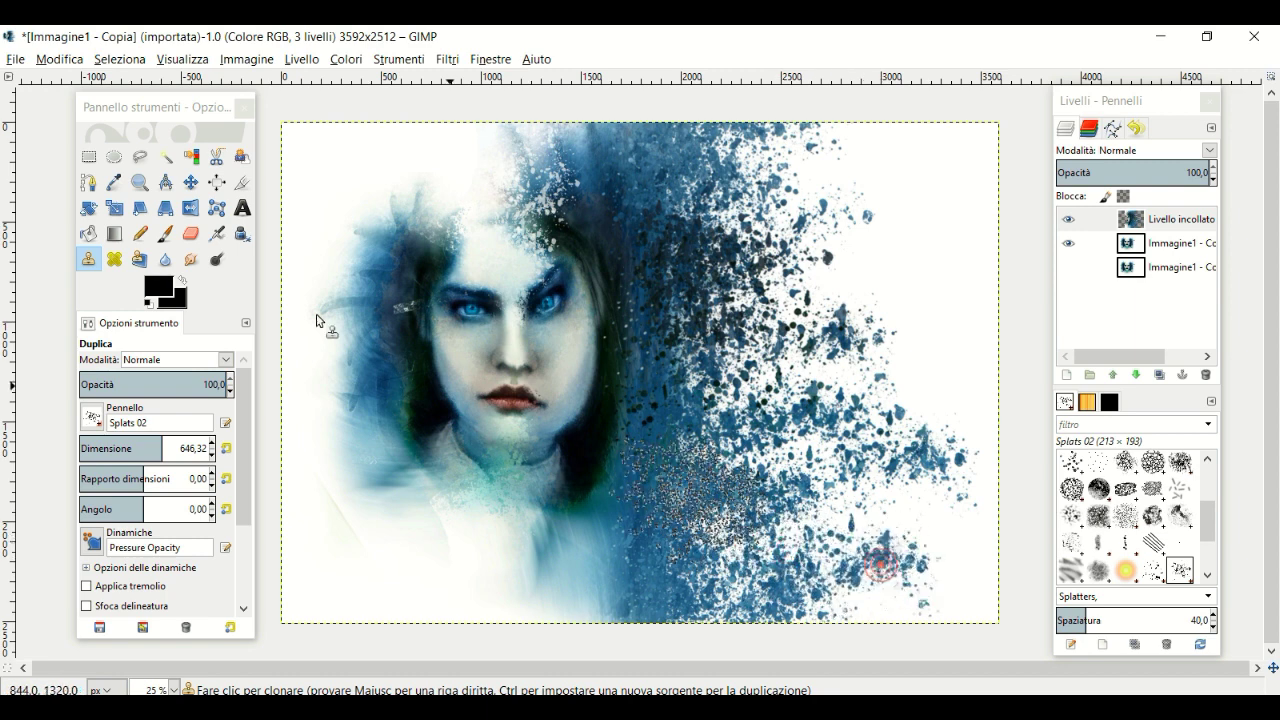
# Set background and foreground colours to white, adding splatter dots near the top centre
pyautogui.click(180, 298)
pyautogui.click(287, 403)
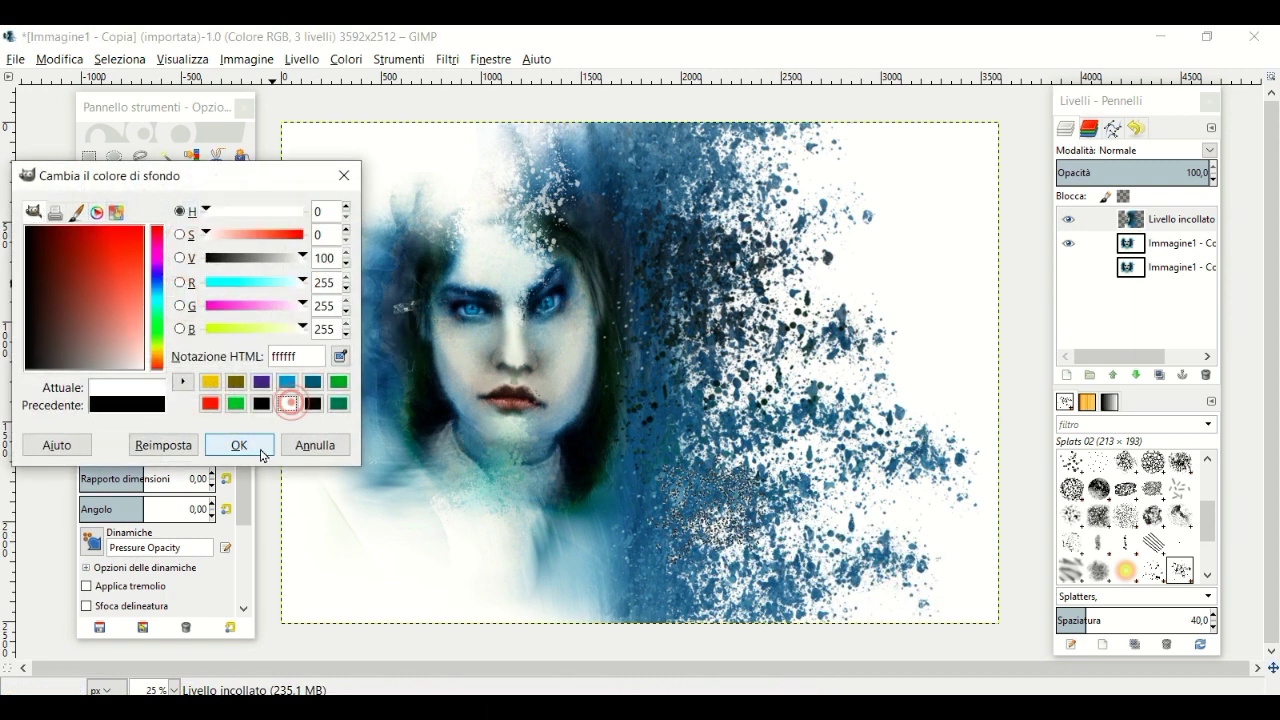
pyautogui.click(253, 449)
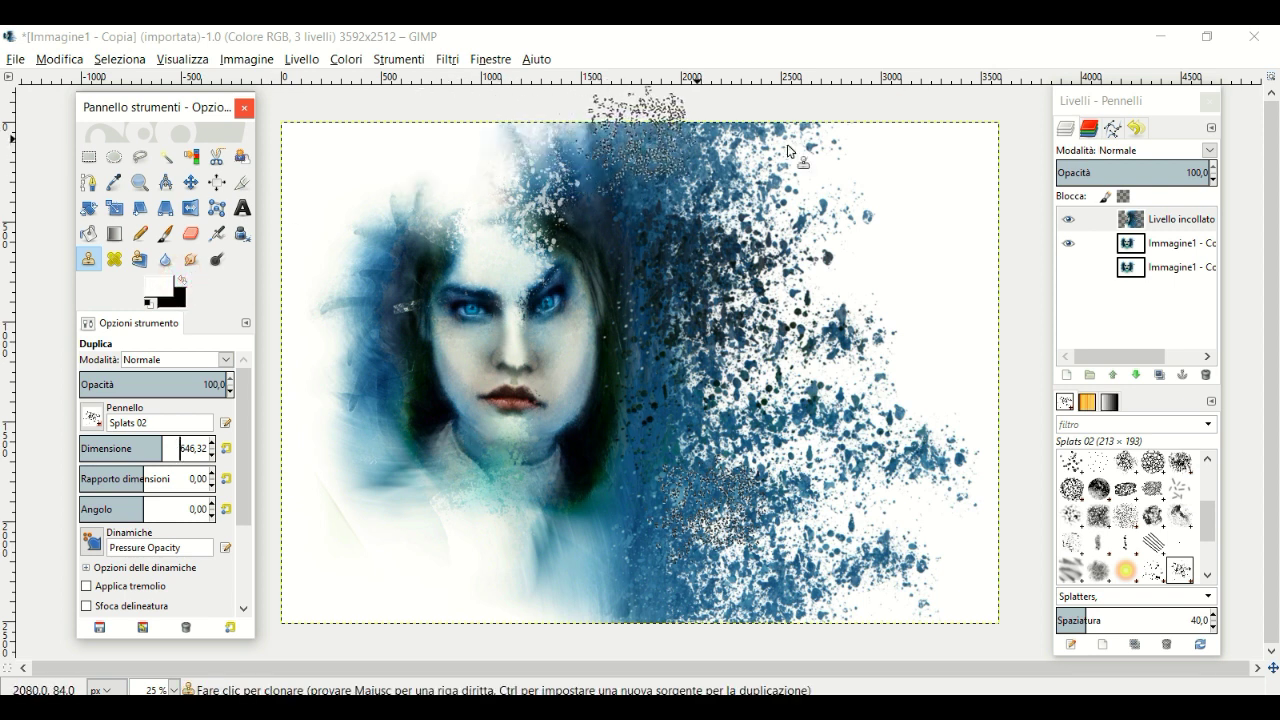
pyautogui.click(530, 140)
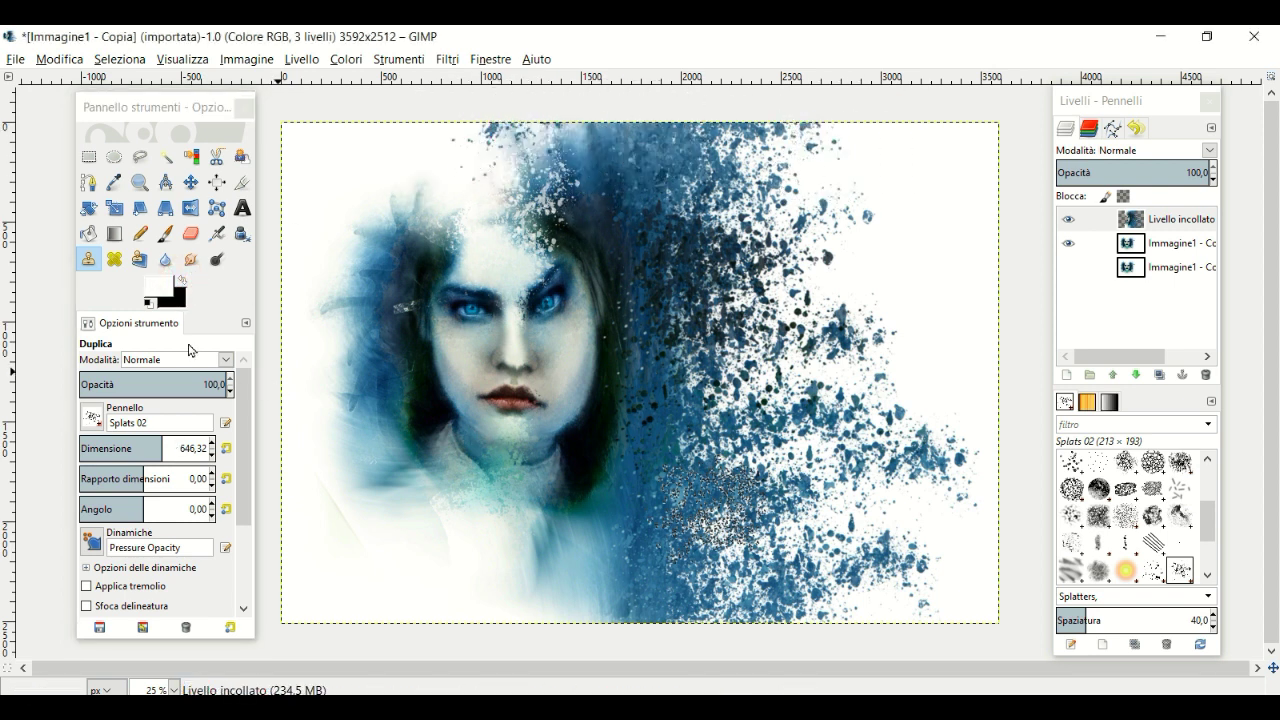
pyautogui.click(155, 289)
pyautogui.click(255, 450)
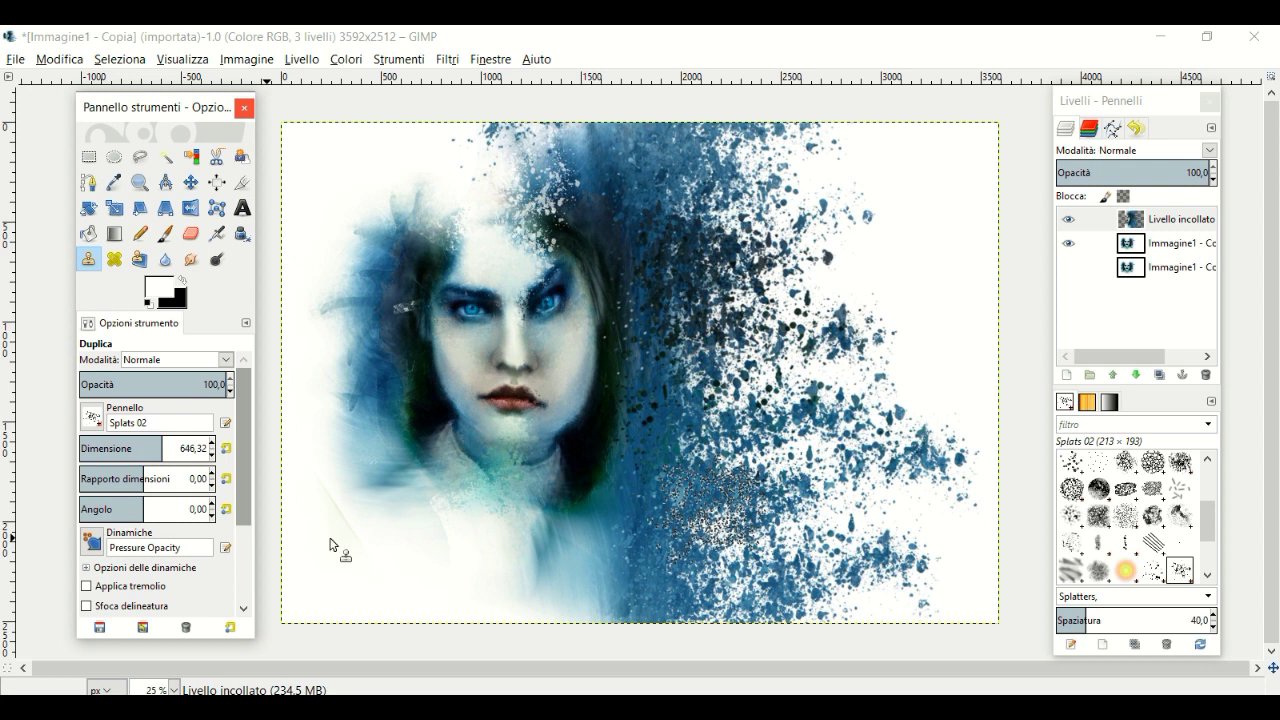
# Reactivate the pasted splatter layer and clone blue splatter along the bottom edge
pyautogui.click(1137, 243)
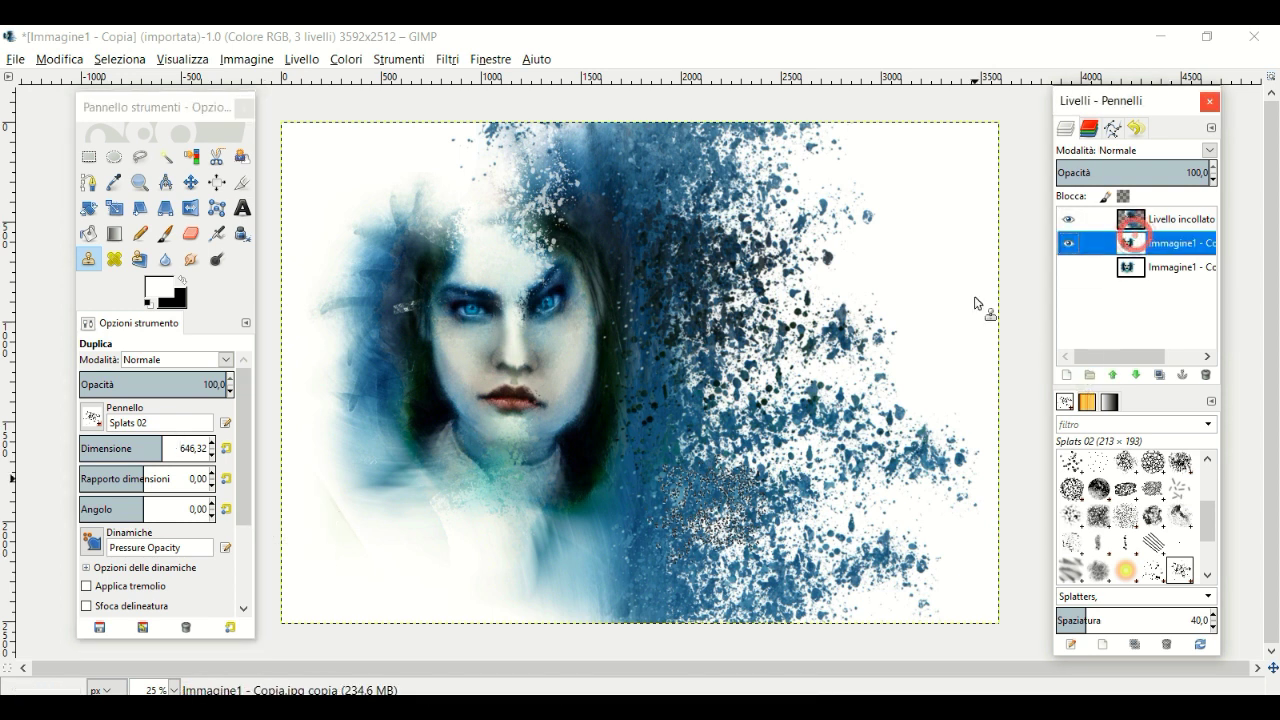
pyautogui.click(1133, 226)
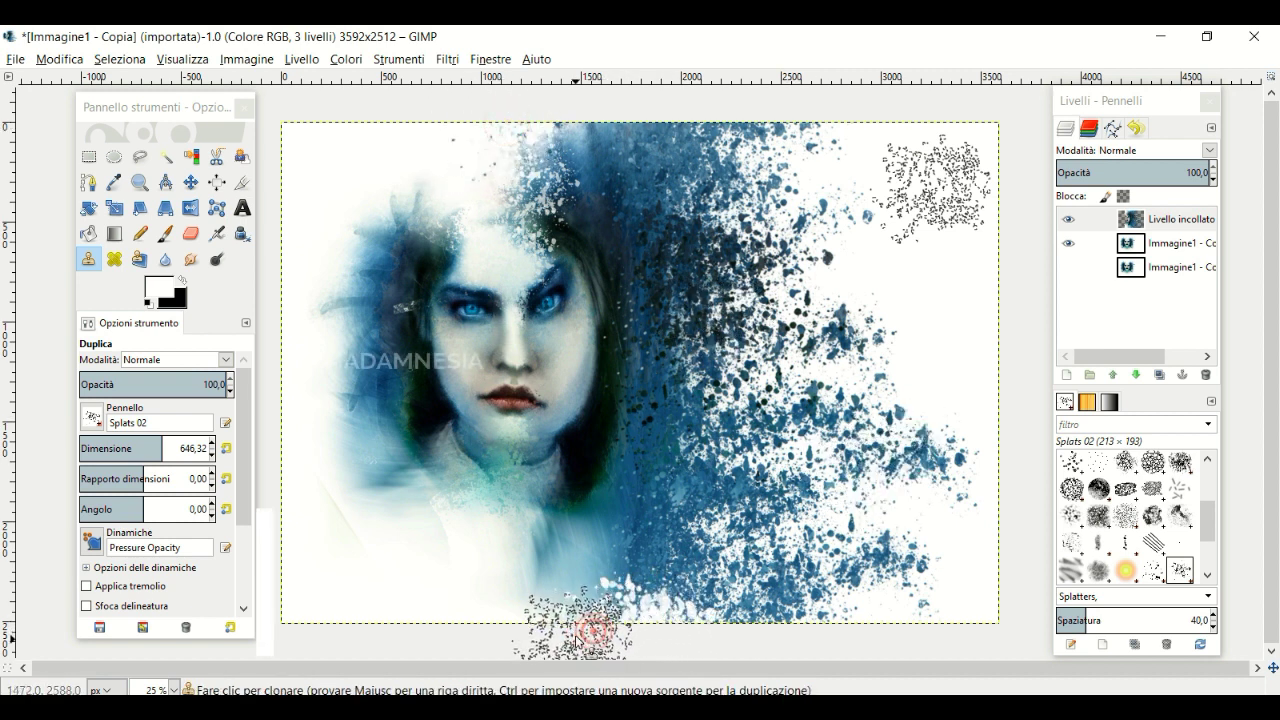
pyautogui.moveTo(520, 645); pyautogui.dragTo(829, 607)
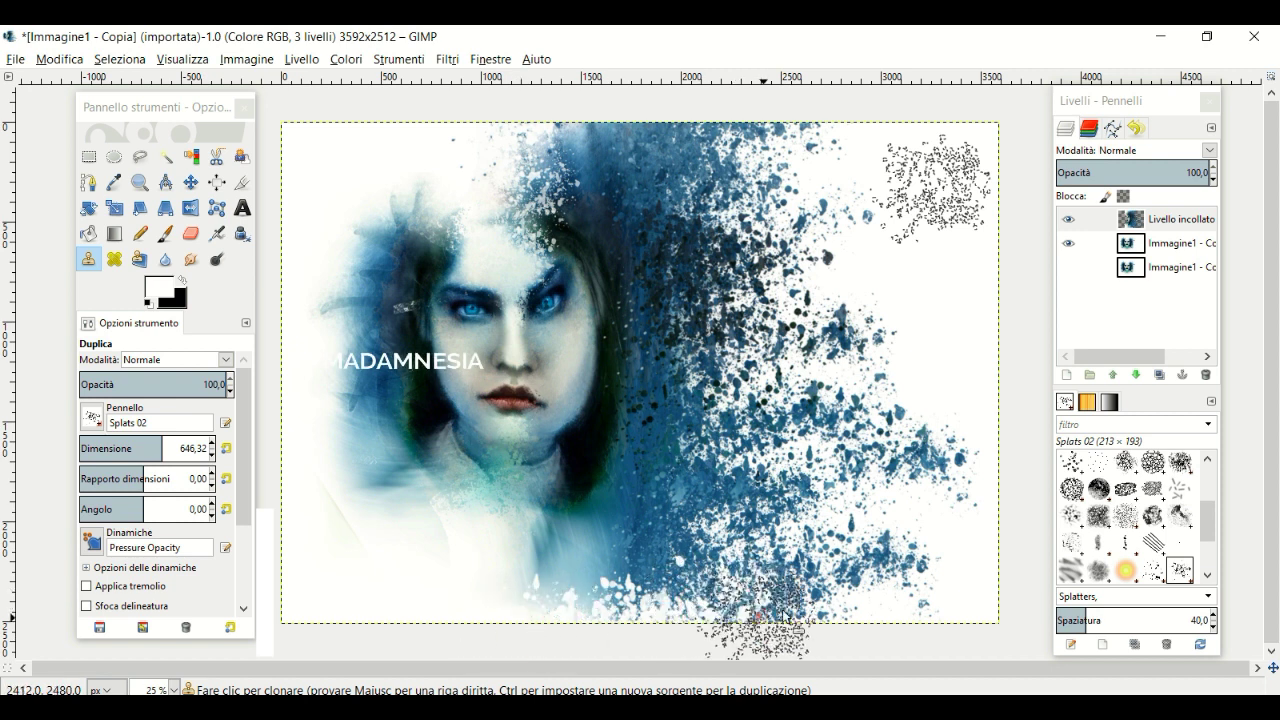
pyautogui.click(530, 570)
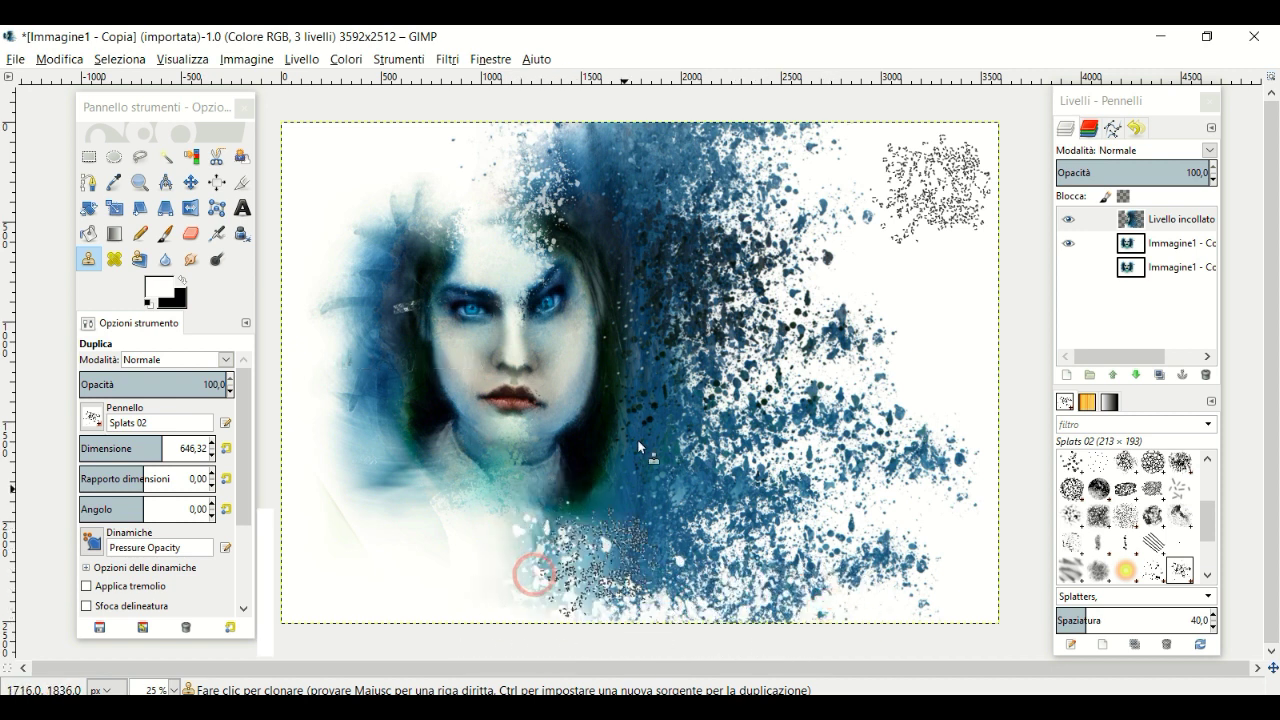
pyautogui.keyDown('ctrl'); pyautogui.click(823, 600); pyautogui.keyUp('ctrl')
pyautogui.click(638, 565)
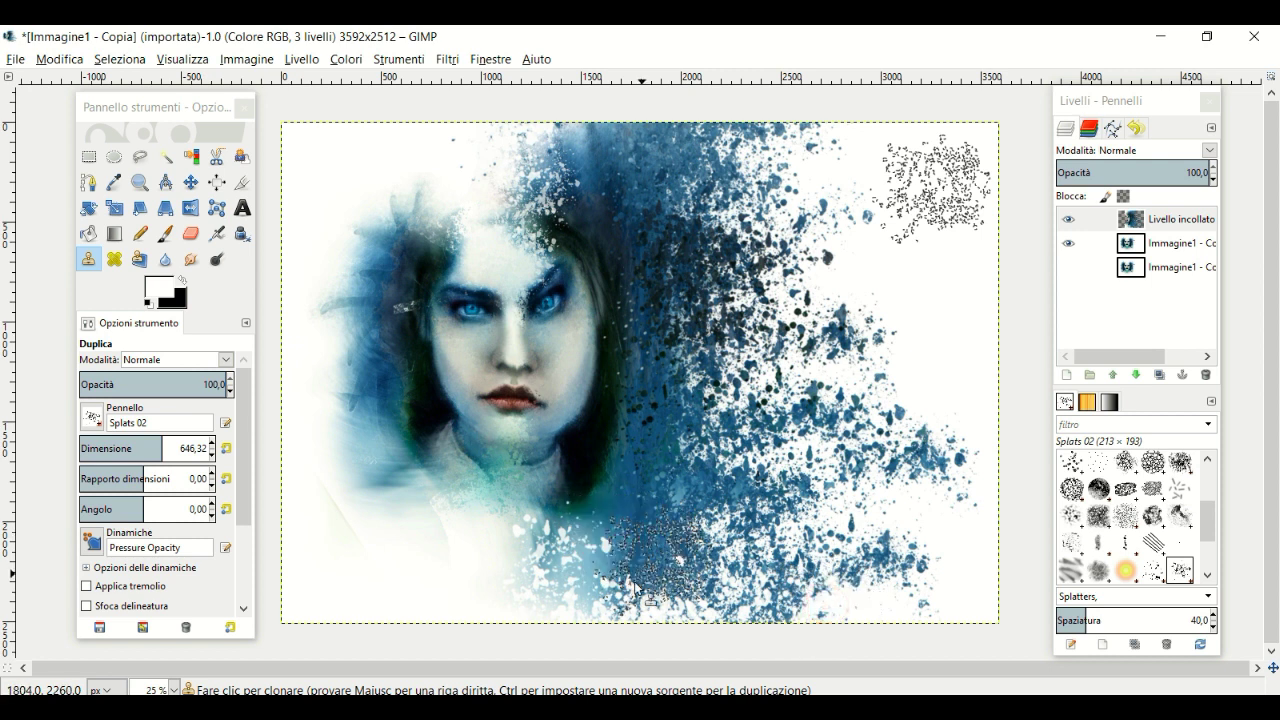
pyautogui.click(662, 590)
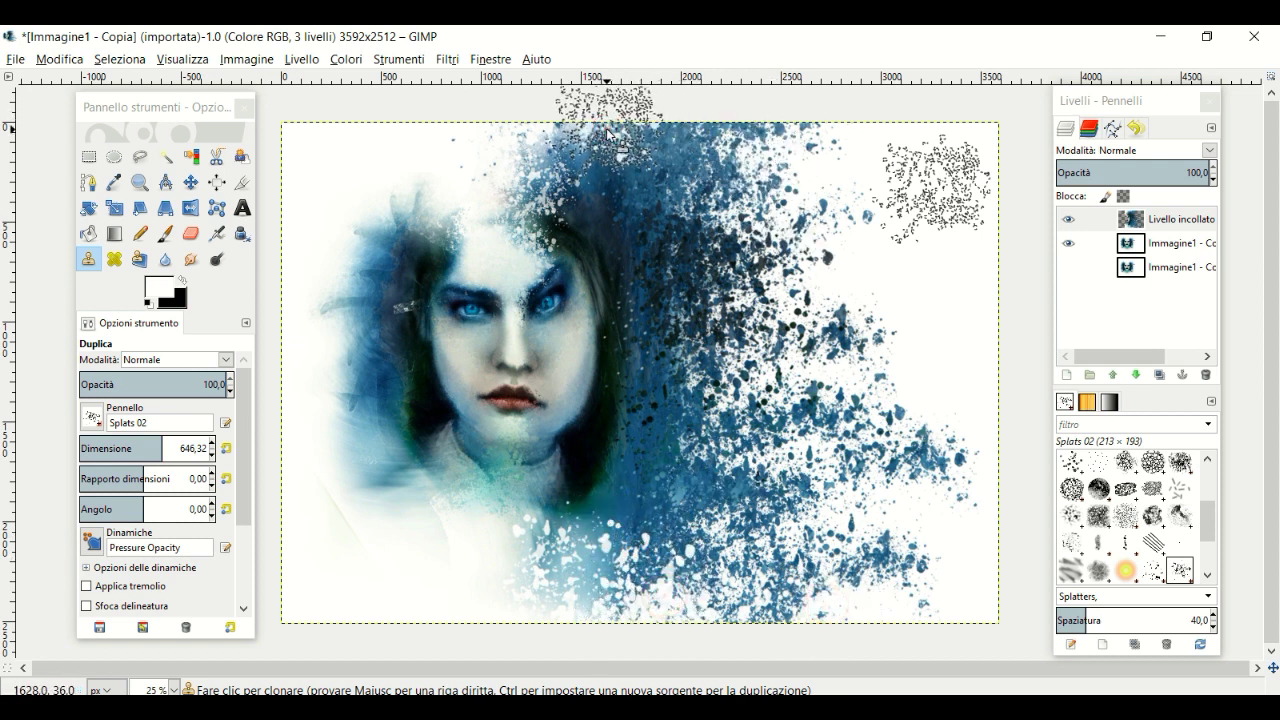
# Clone more blue splatter along the top edge of the canvas
pyautogui.click(647, 172)
pyautogui.click(520, 143)
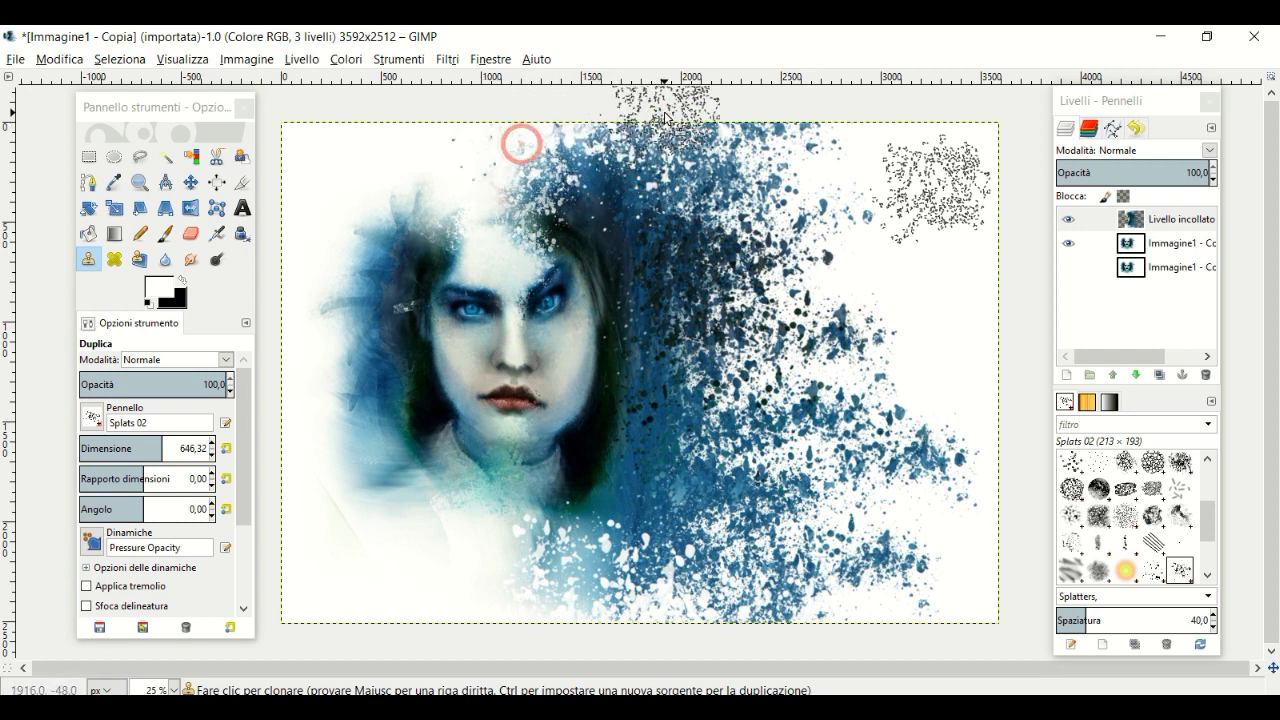
pyautogui.click(833, 131)
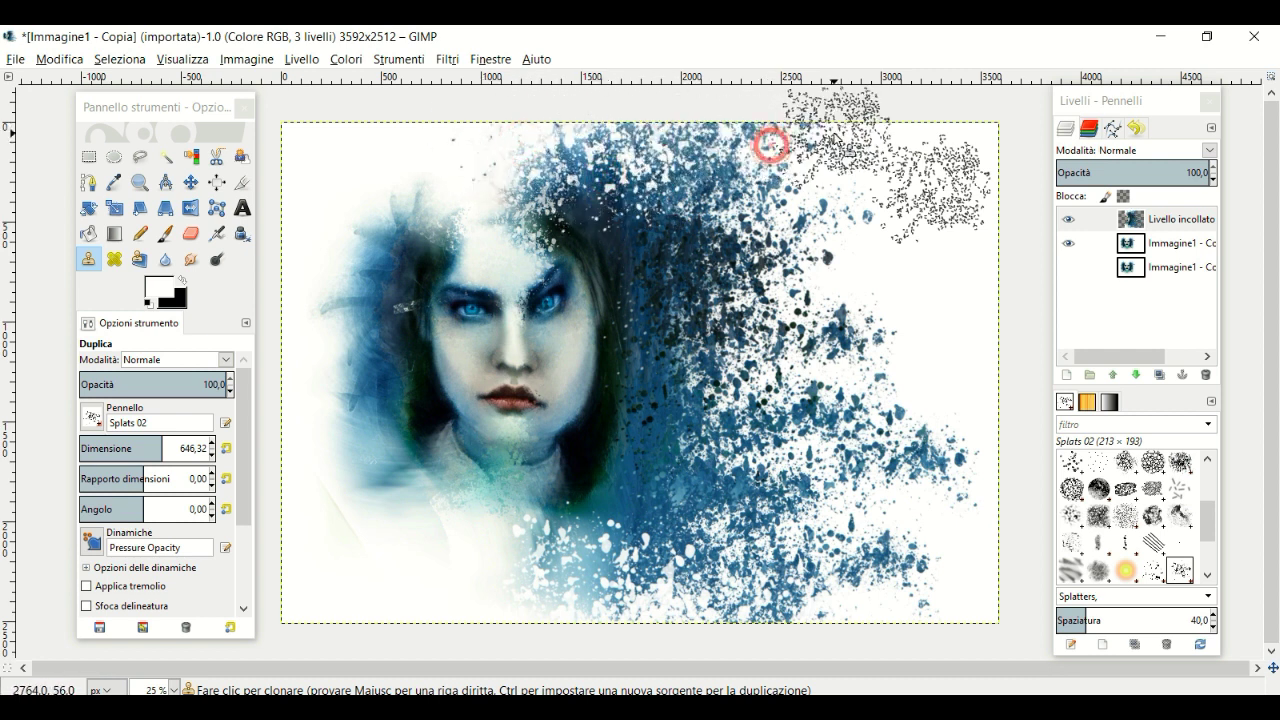
pyautogui.click(191, 234)
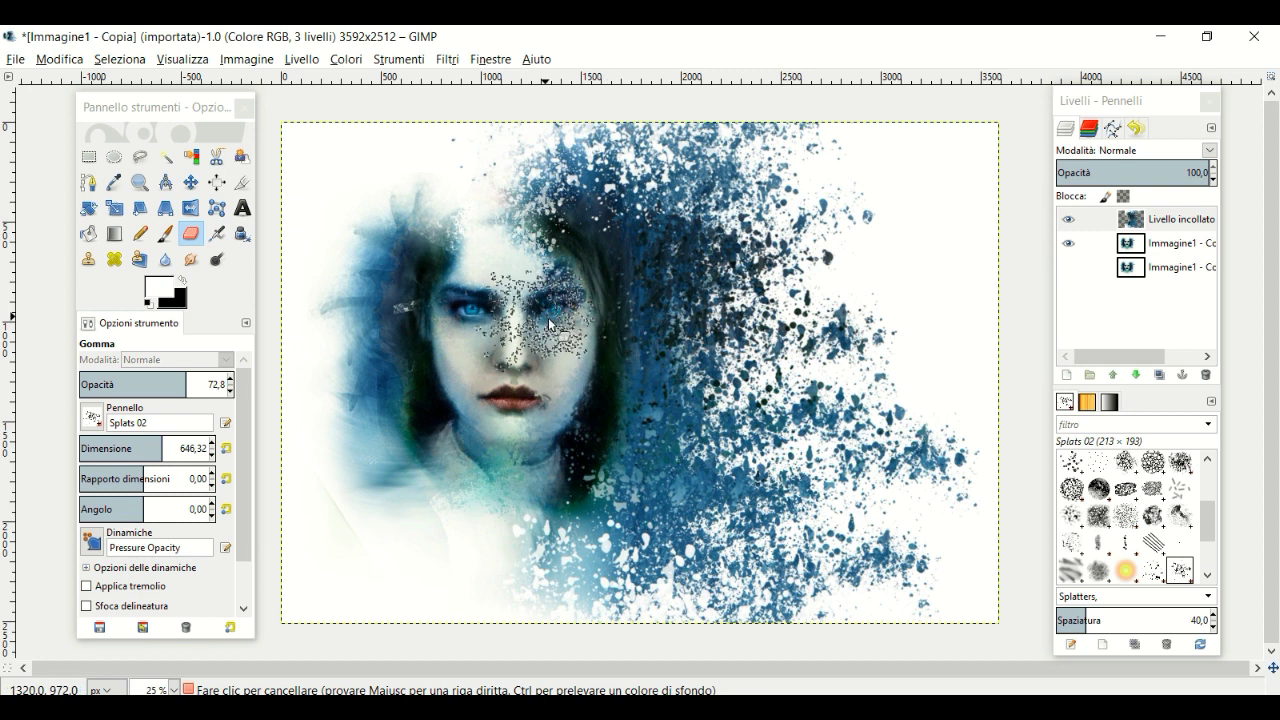
# Erase the splatter over the right cheek with the Eraser at 72.8 opacity
pyautogui.moveTo(634, 329)
pyautogui.mouseDown()
pyautogui.moveTo(600, 463)
pyautogui.moveTo(588, 293)
pyautogui.moveTo(700, 416)
pyautogui.moveTo(712, 385)
pyautogui.moveTo(972, 572)
pyautogui.mouseUp()
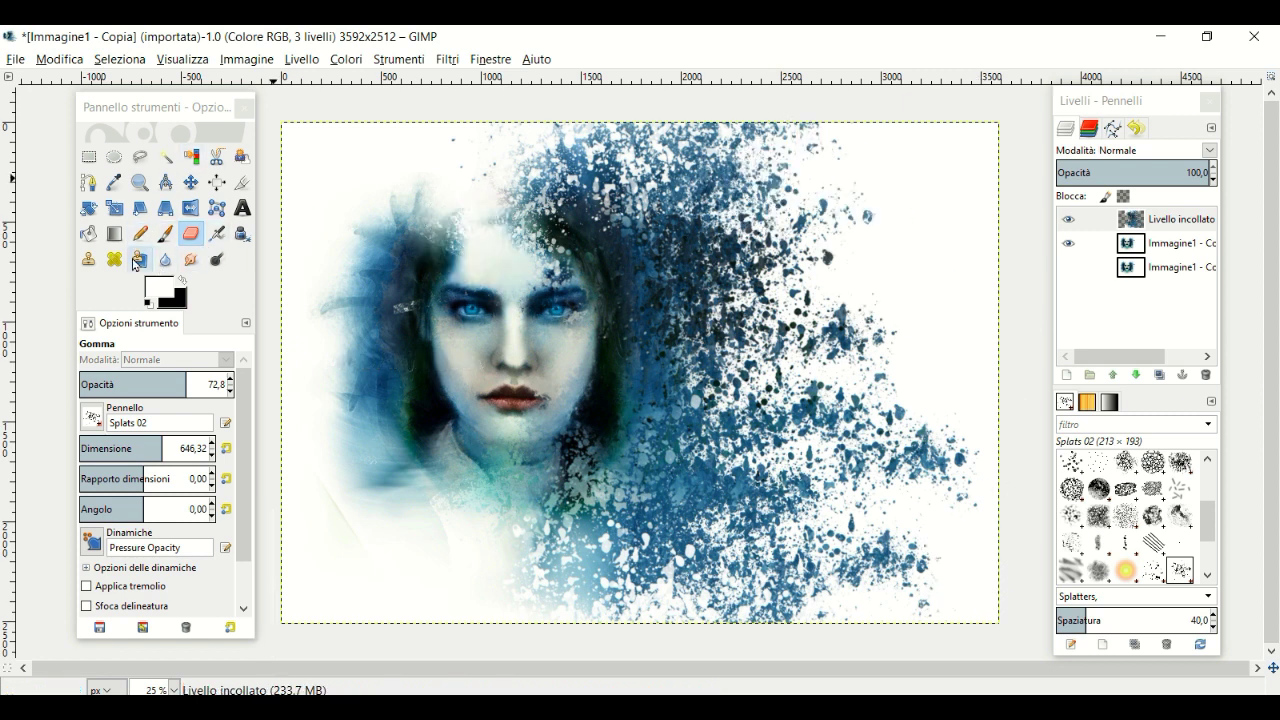
# Clone fine speckles from the splatter onto the area beside the right eye
pyautogui.click(88, 261)
pyautogui.click(1136, 228)
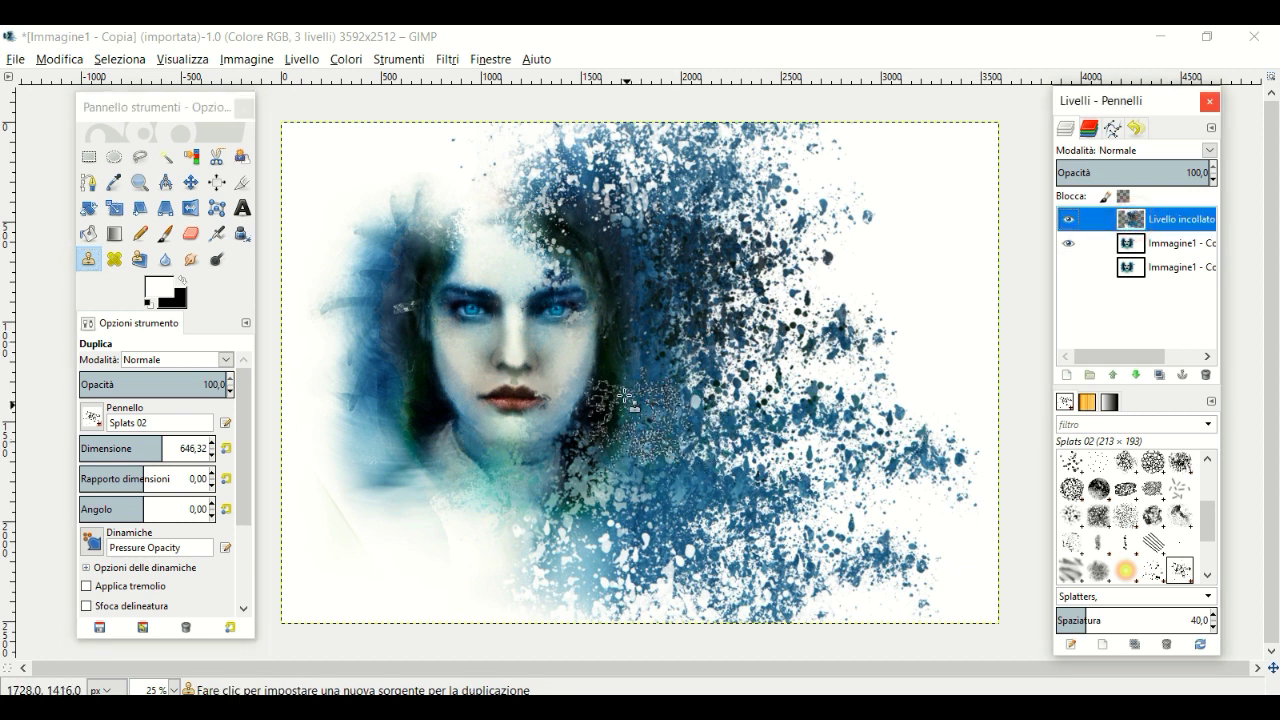
pyautogui.keyDown('ctrl'); pyautogui.click(607, 418); pyautogui.keyUp('ctrl')
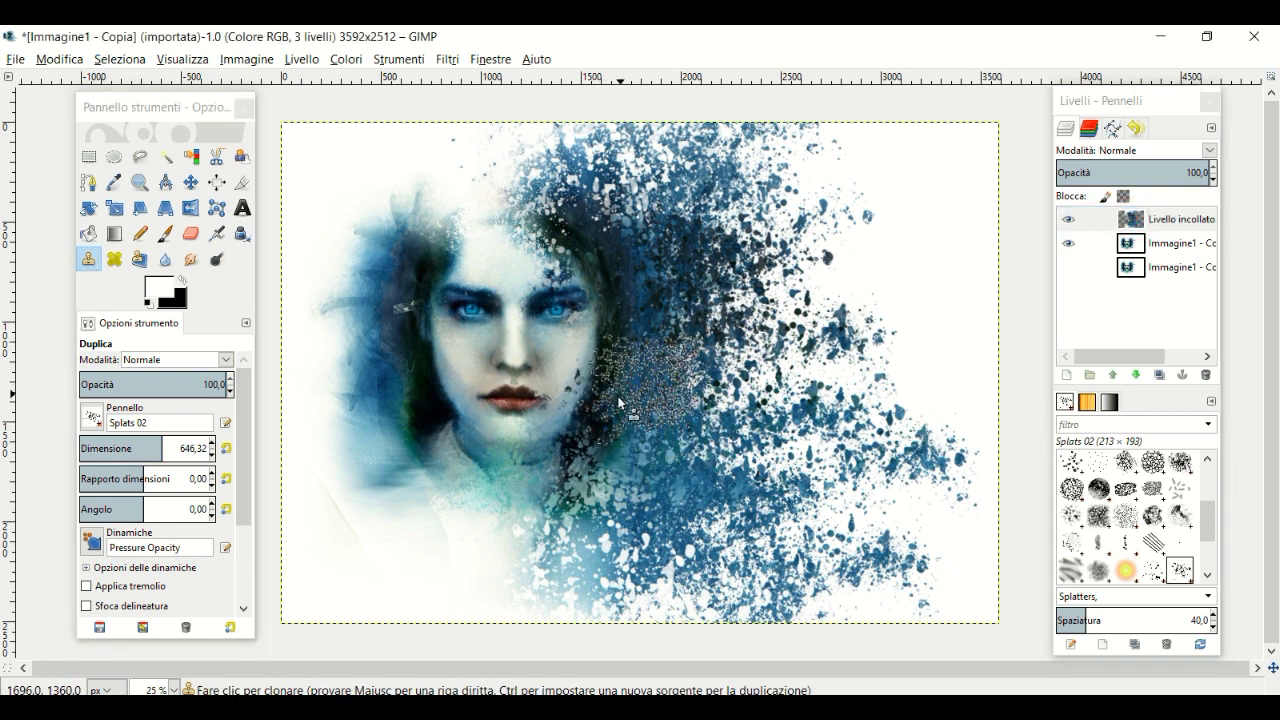
pyautogui.keyDown('ctrl'); pyautogui.click(639, 390); pyautogui.keyUp('ctrl')
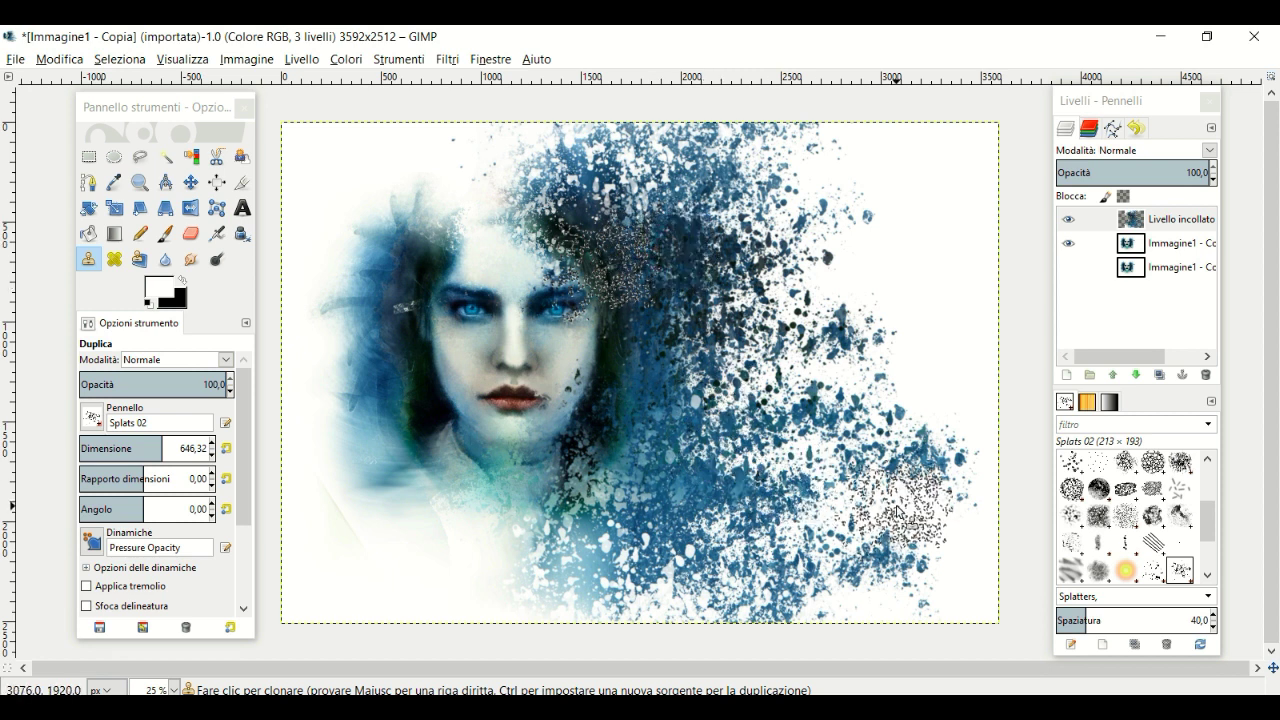
pyautogui.moveTo(635, 305)
pyautogui.mouseDown()
pyautogui.moveTo(596, 352)
pyautogui.moveTo(640, 424)
pyautogui.mouseUp()
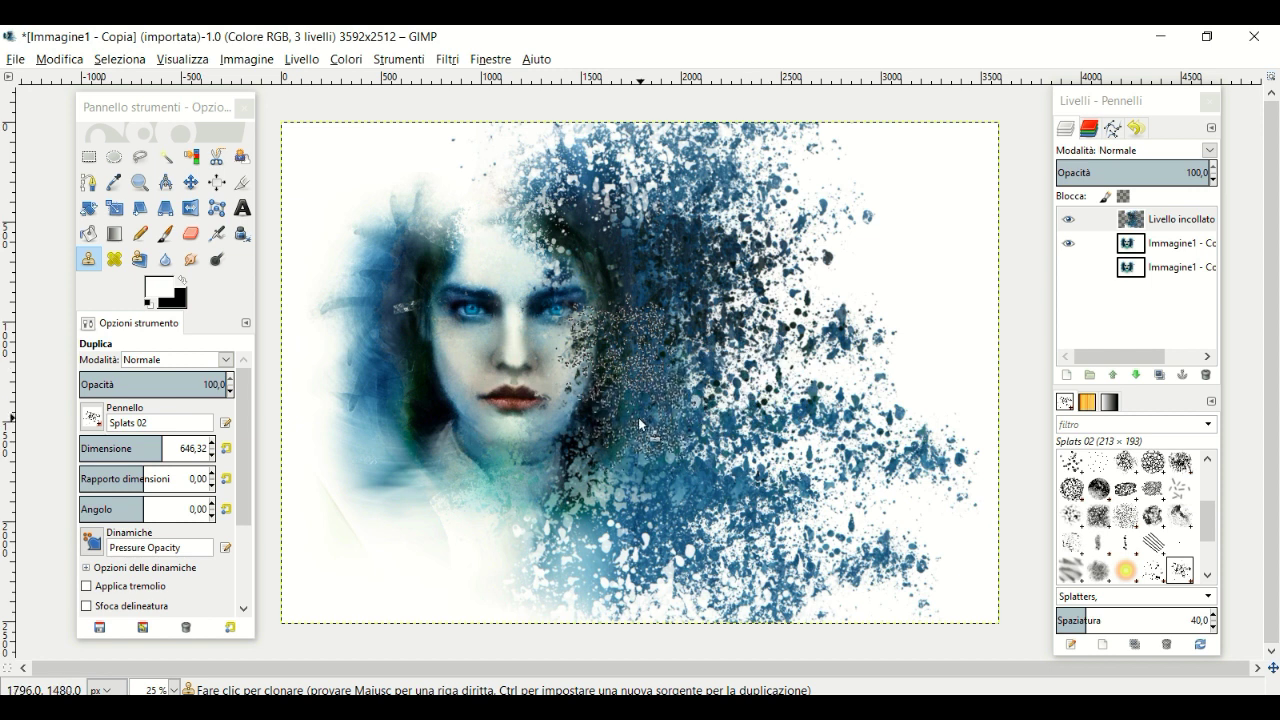
# Shrink the clone brush to 255.40, set a fresh source, and reselect the splatter layer
pyautogui.click(112, 448)
pyautogui.keyDown('ctrl'); pyautogui.click(606, 325); pyautogui.keyUp('ctrl')
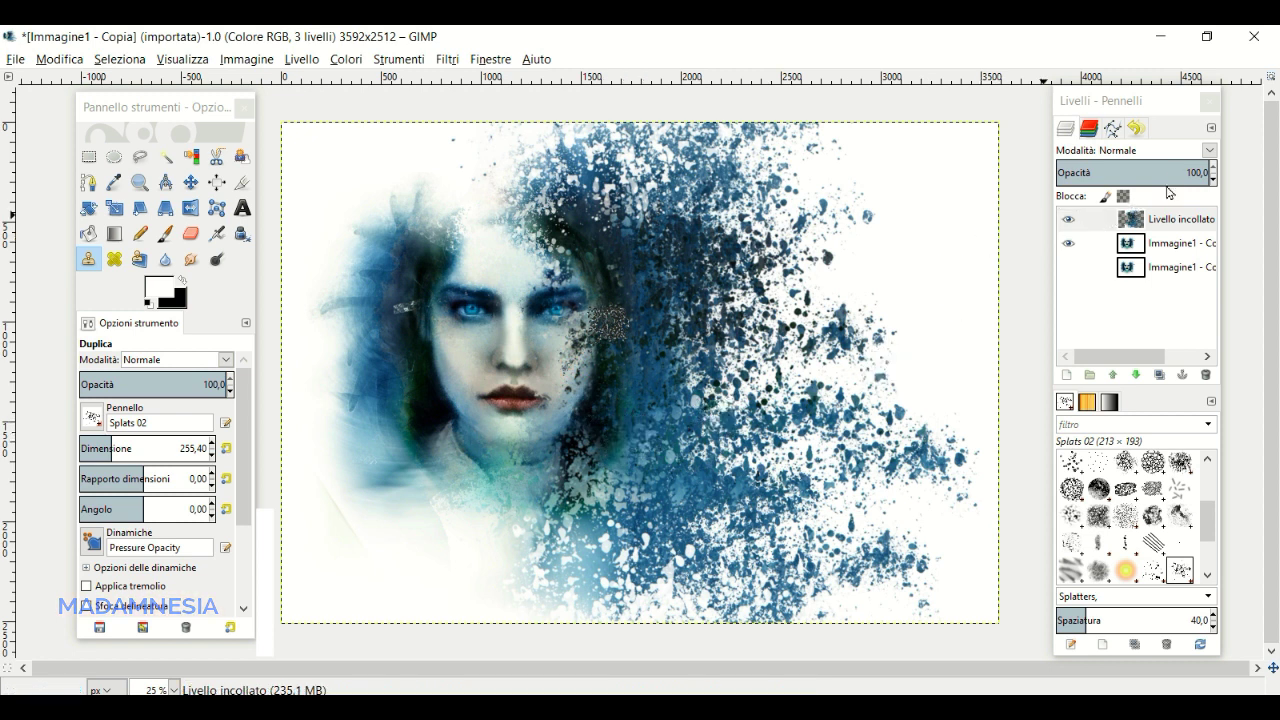
pyautogui.click(1137, 221)
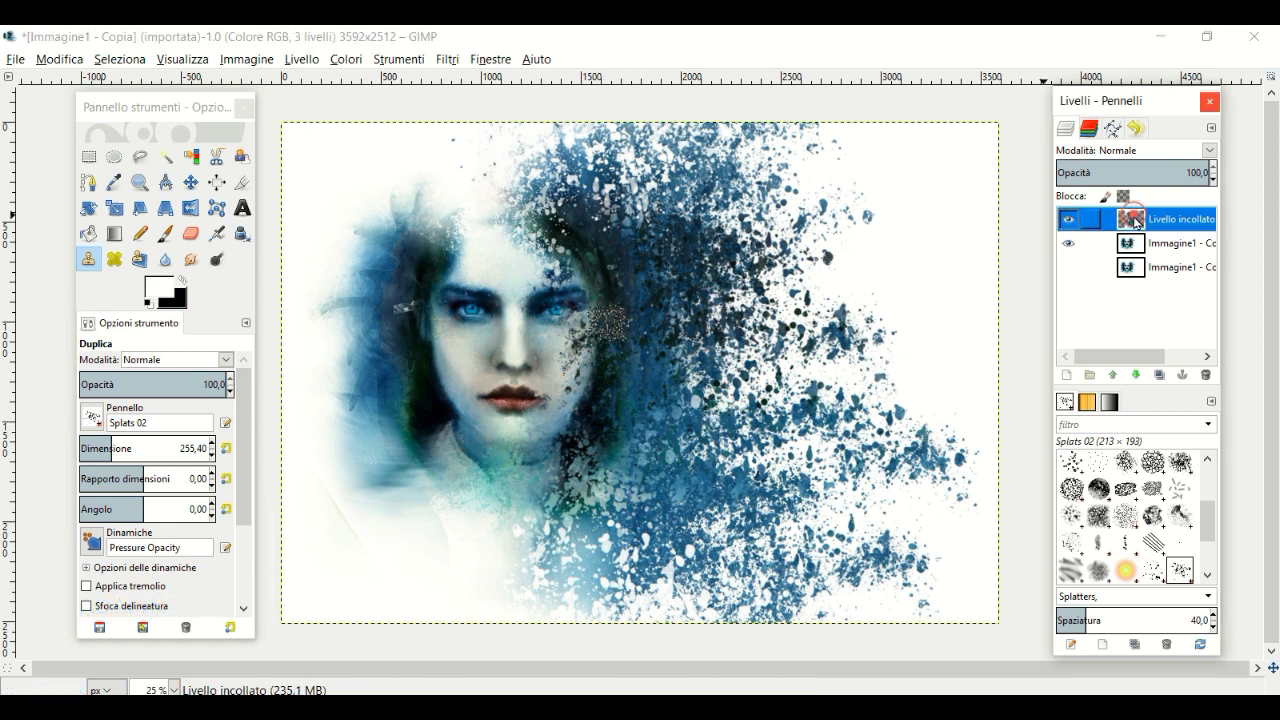
# Create a new layer from visible and rename it 'A'
pyautogui.click(310, 60)
pyautogui.click(336, 102)
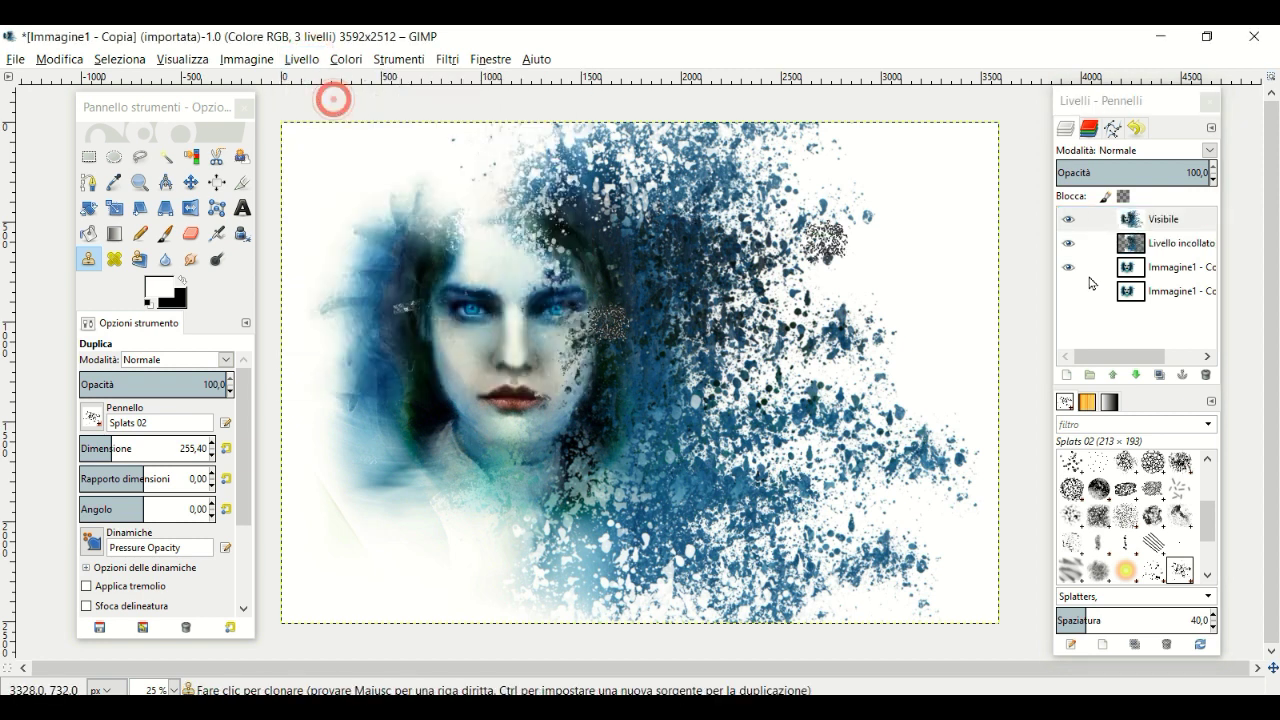
pyautogui.doubleClick(1137, 221)
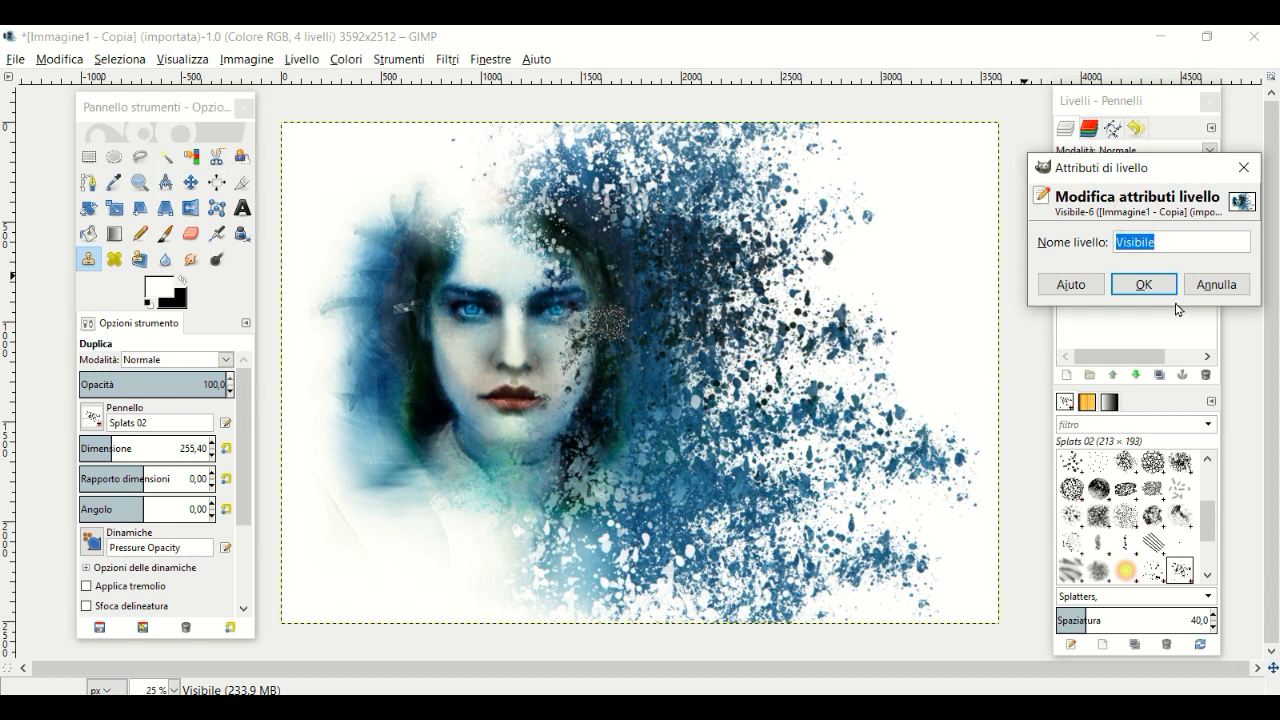
pyautogui.write('A')
pyautogui.press('Return')
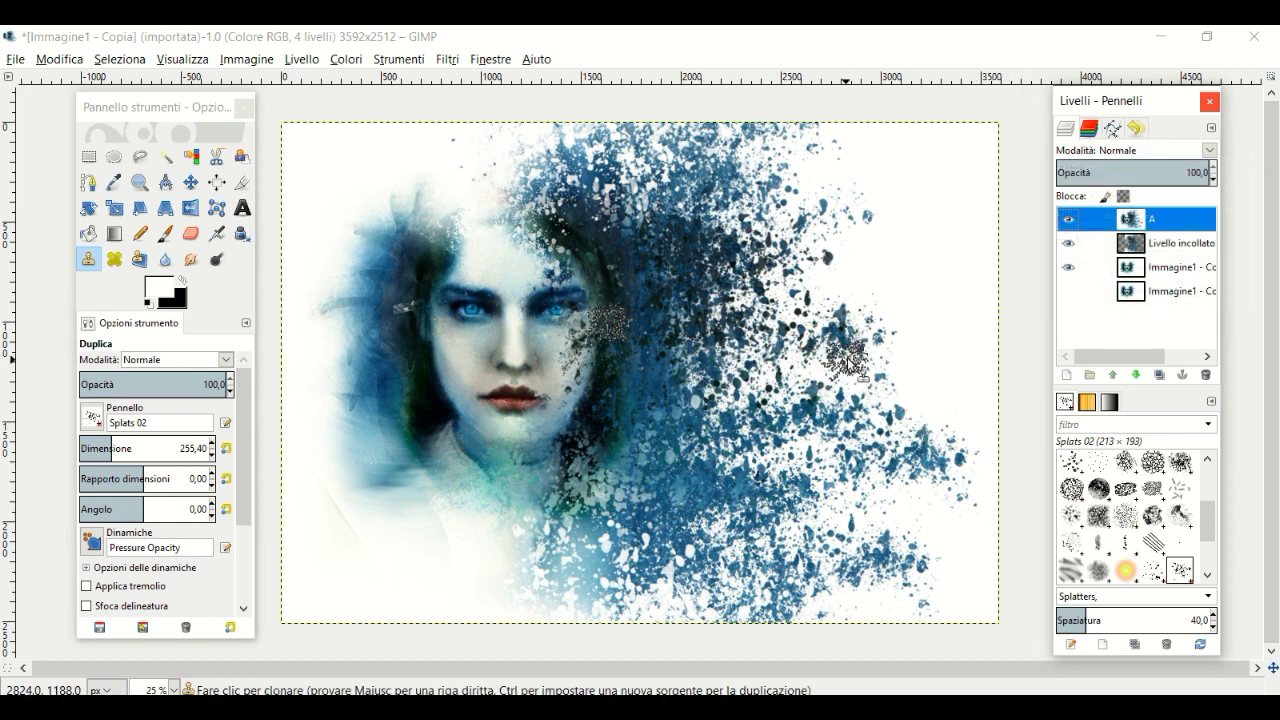
# Toggle layer A's visibility off and on to compare, leaving it shown
pyautogui.click(1068, 220)
pyautogui.click(1068, 221)
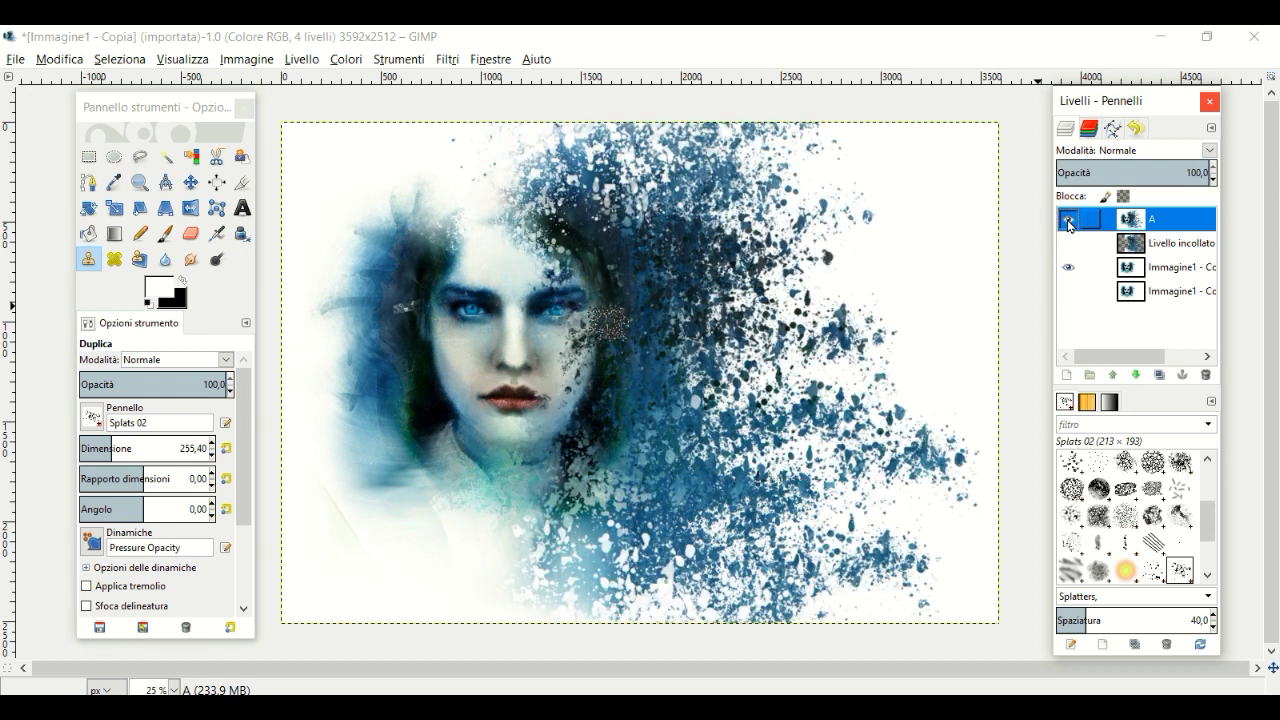
pyautogui.click(1068, 220)
pyautogui.click(1068, 220)
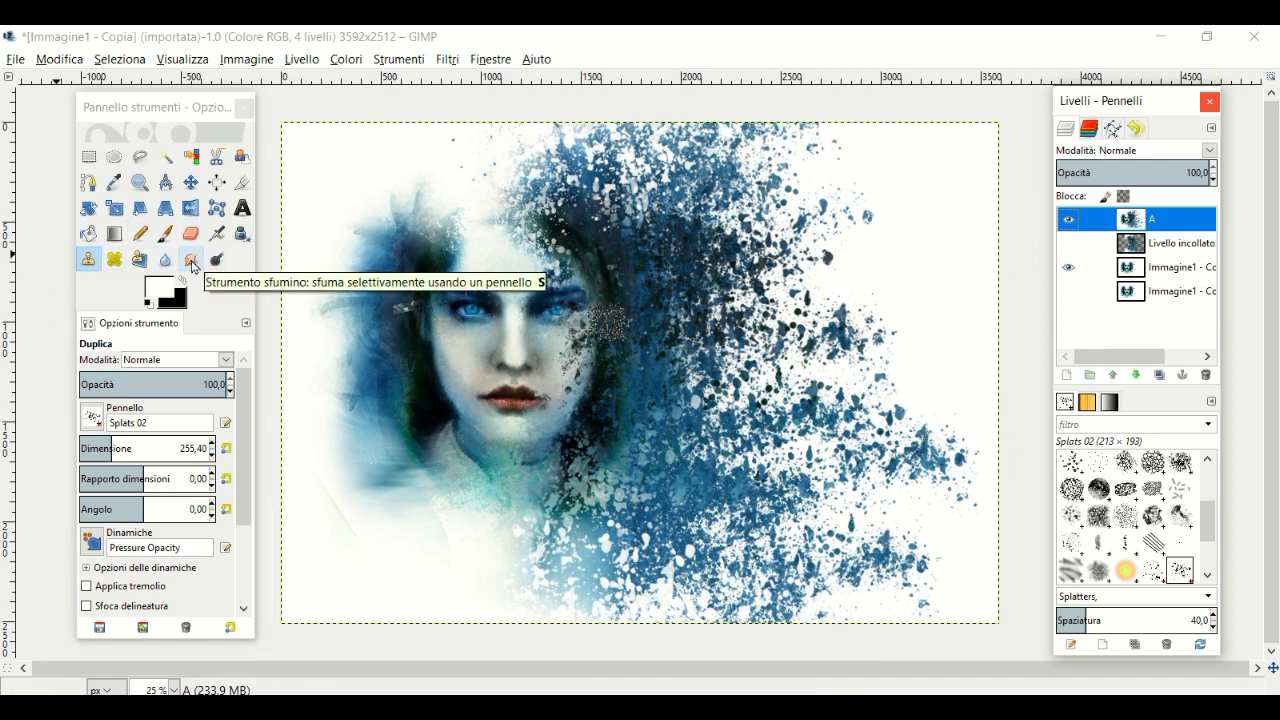
# Clone speckles onto the right cheek, then undo the patch
pyautogui.click(88, 259)
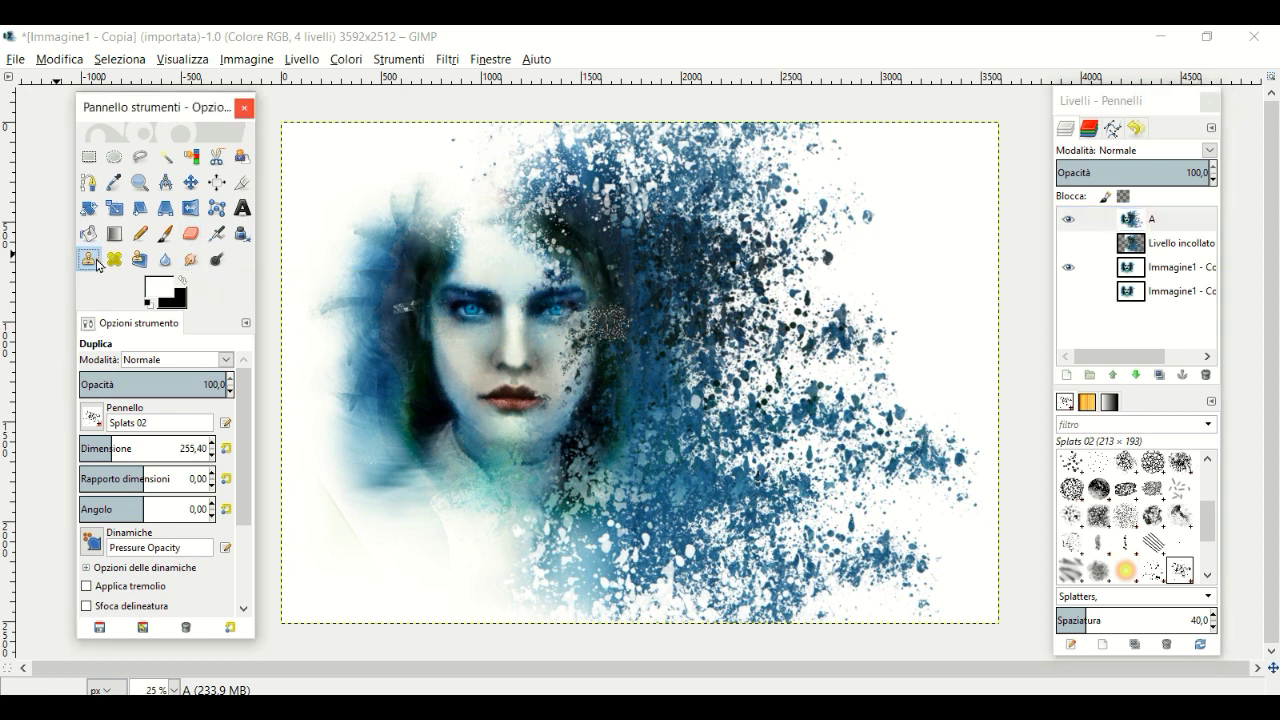
pyautogui.click(557, 346)
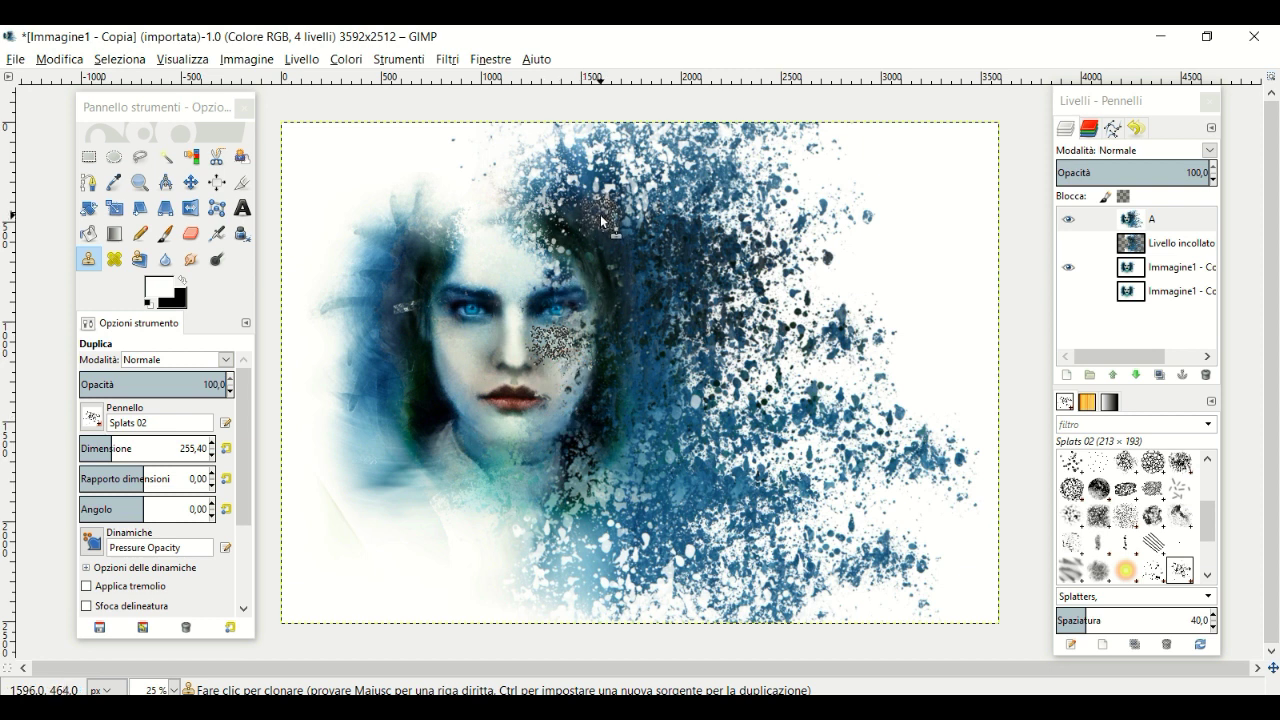
pyautogui.hotkey('ctrl', 'z')
# Erase the leftover cloned speckles on the right cheek of layer A
pyautogui.click(1132, 220)
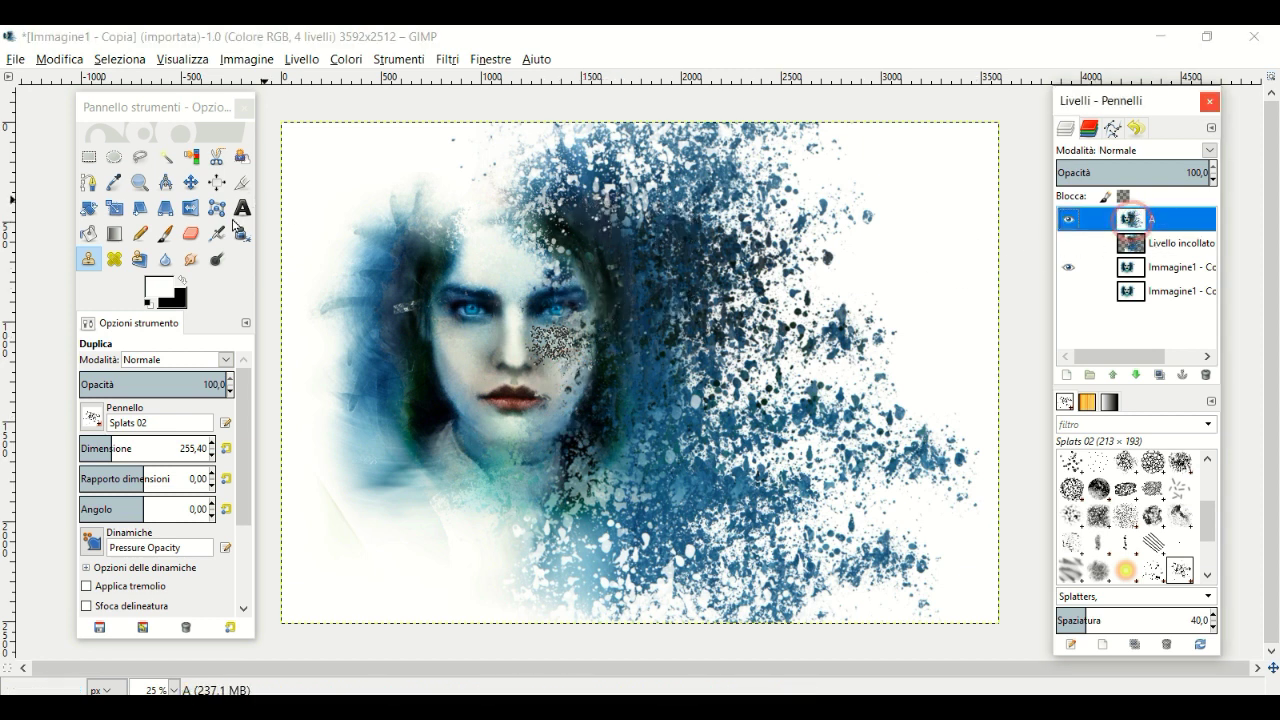
pyautogui.click(190, 234)
pyautogui.click(566, 346)
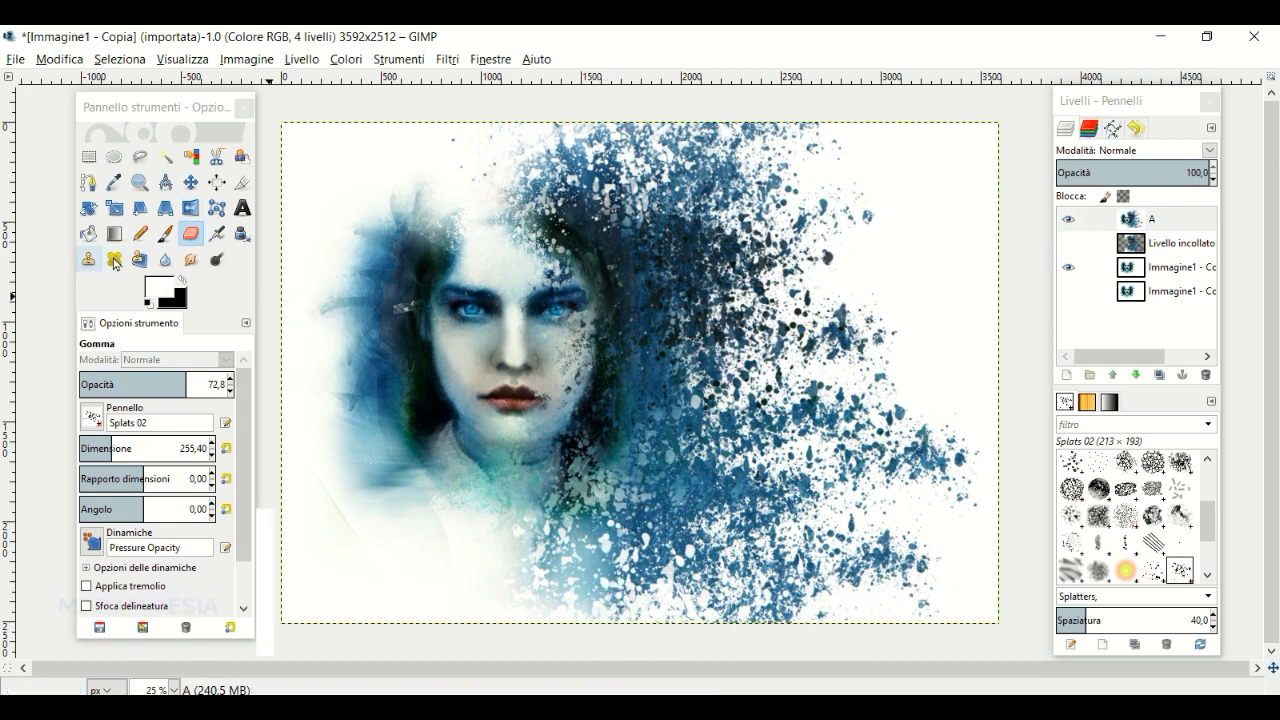
# Stamp three Splats 02 marks at size 410.53 into the particle area of layer A
pyautogui.click(166, 236)
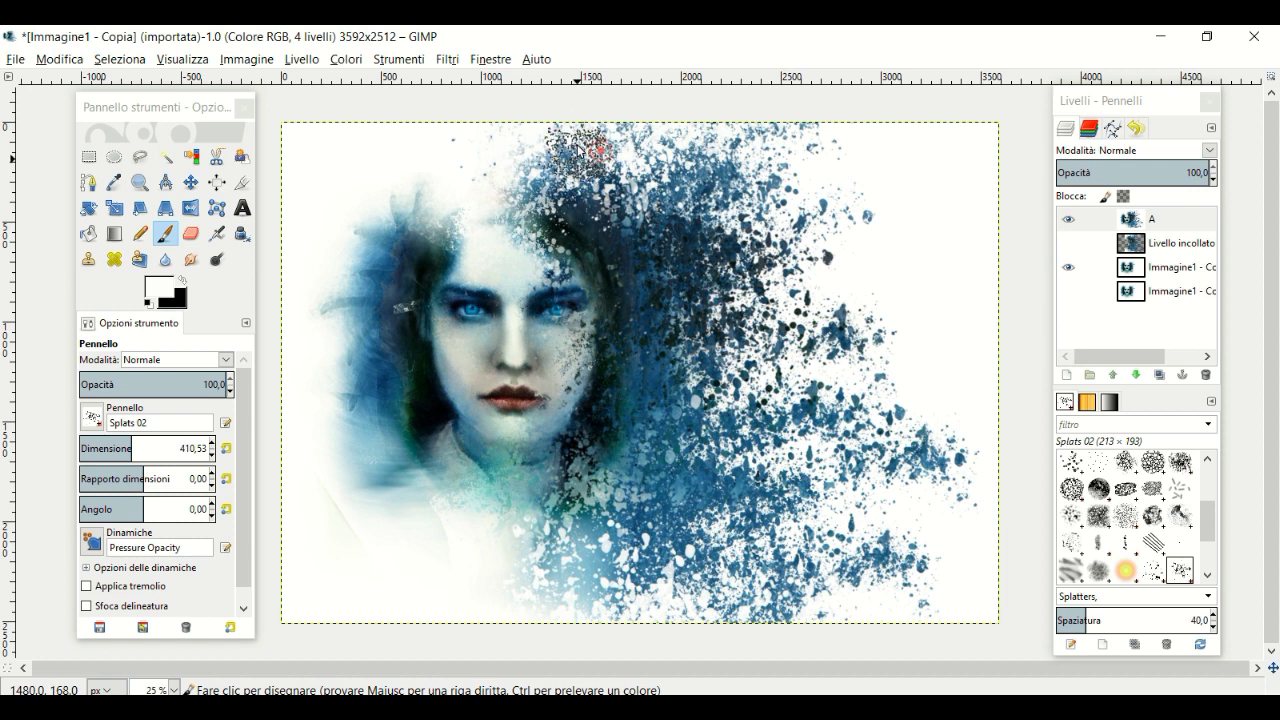
pyautogui.click(889, 249)
pyautogui.click(879, 402)
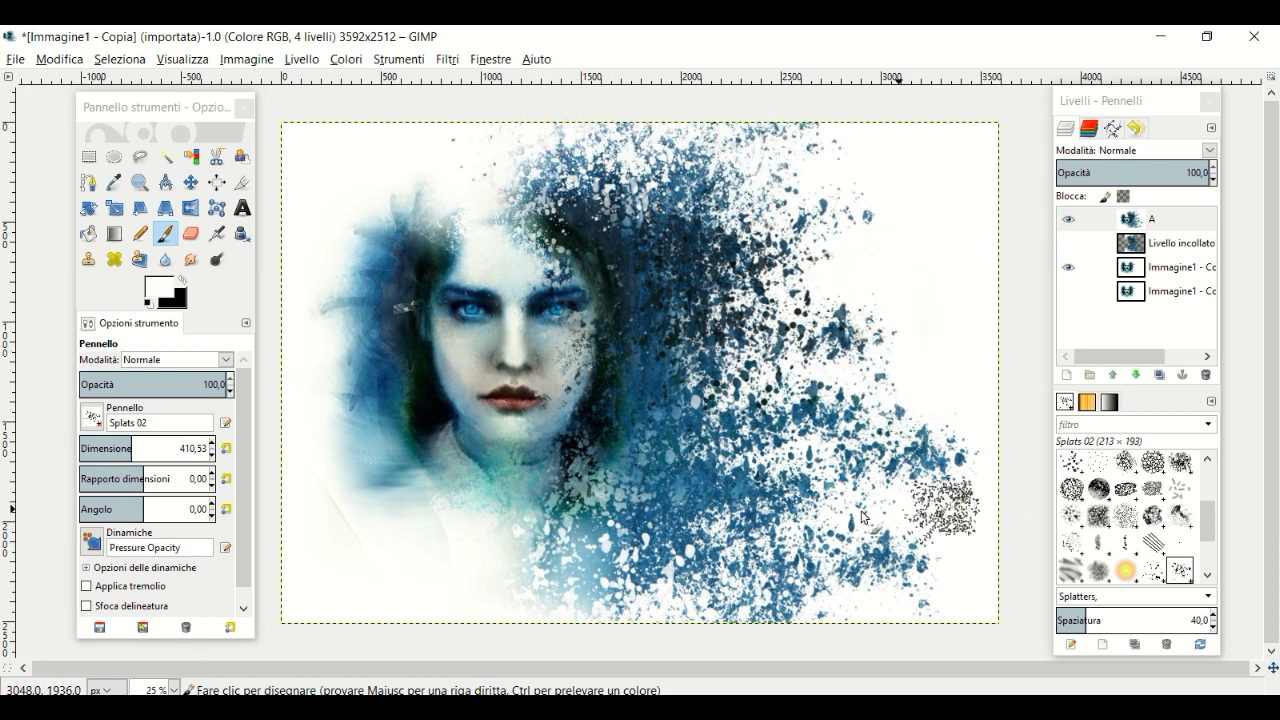
pyautogui.click(793, 567)
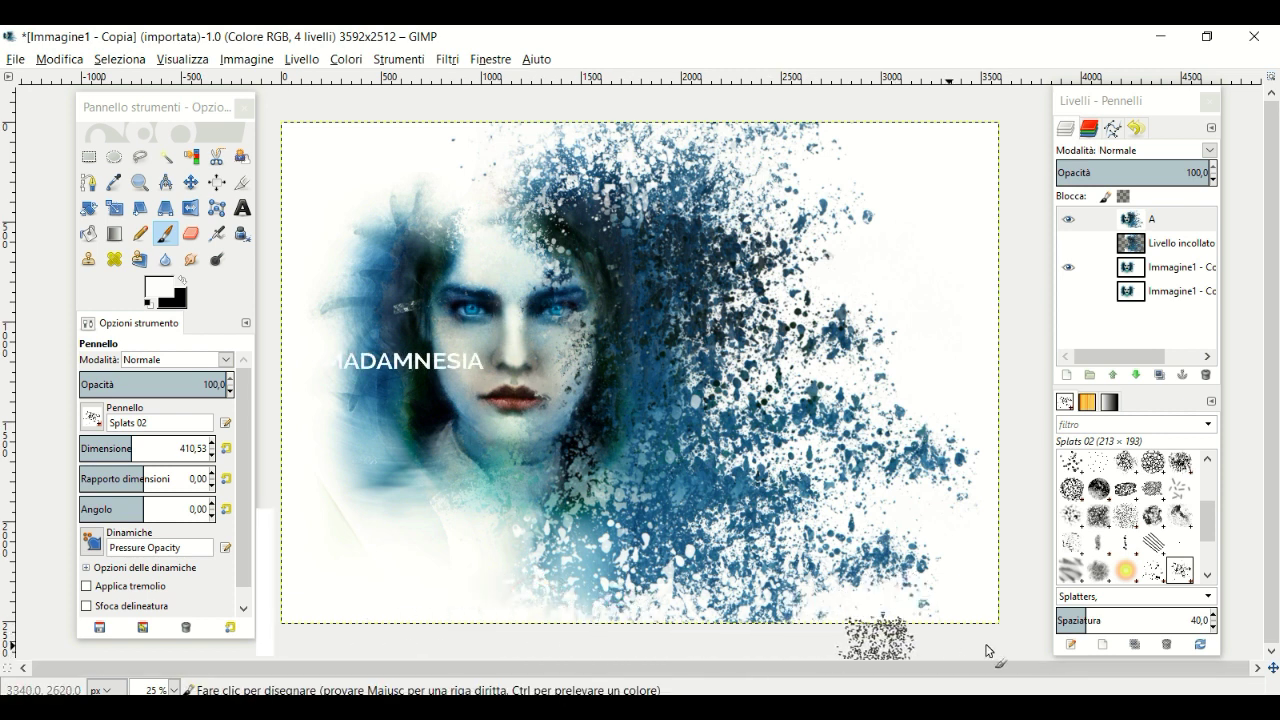
pyautogui.click(1121, 226)
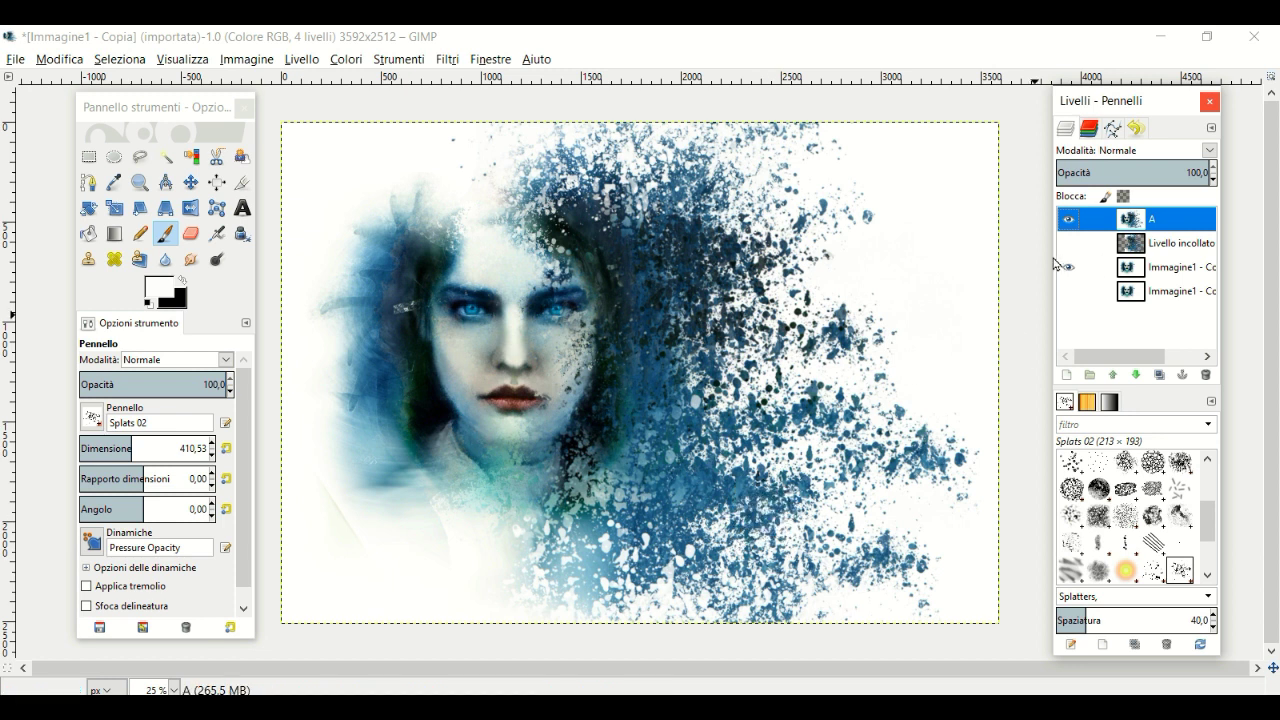
pyautogui.click(1069, 225)
pyautogui.click(1069, 222)
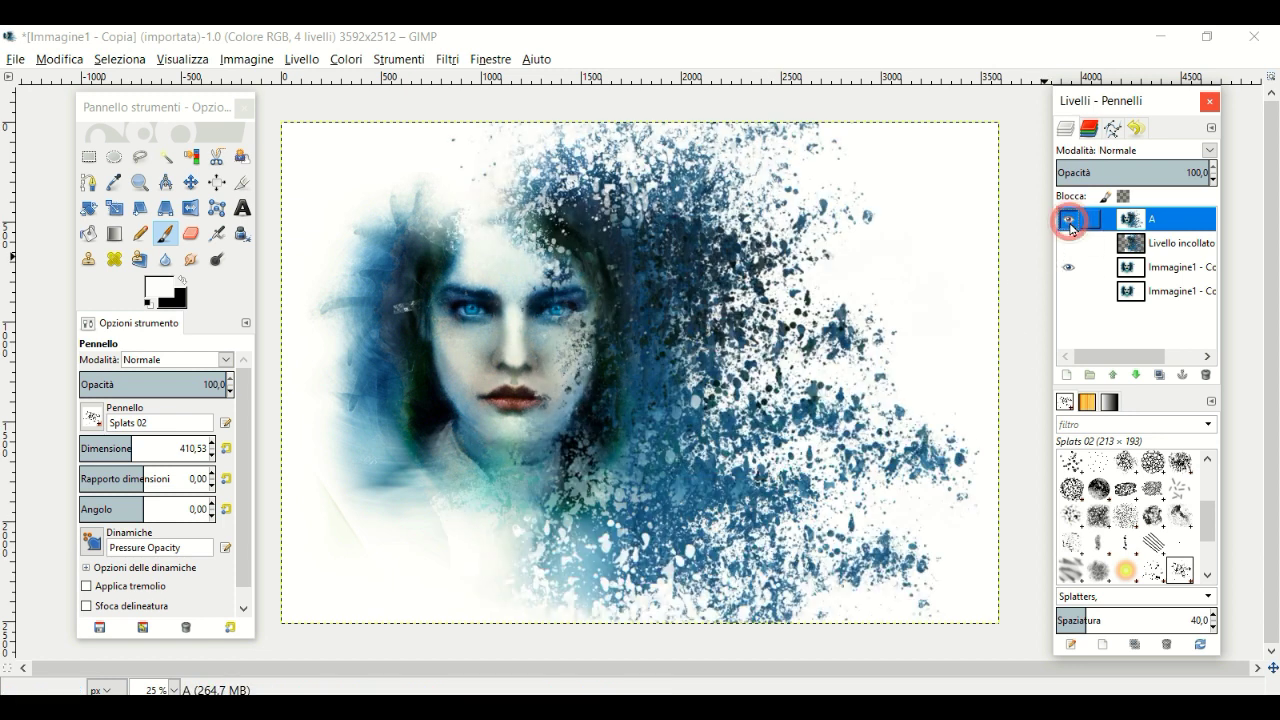